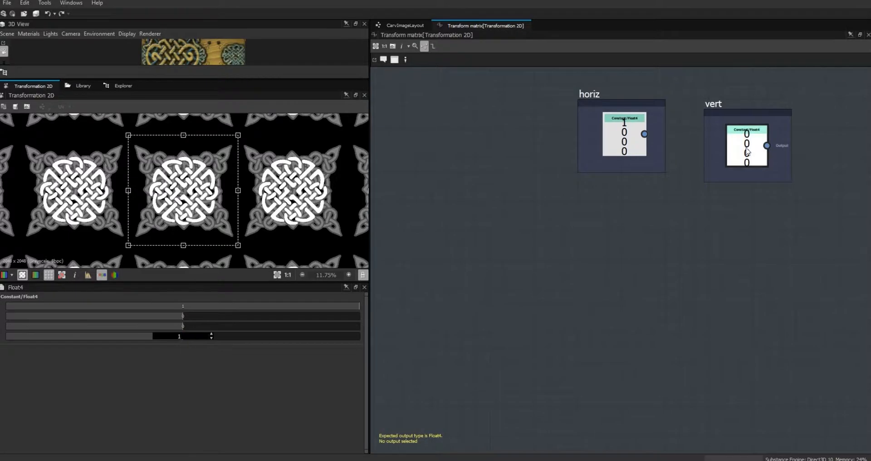
Step: Set the vert Float4 constant's second value to -1 and third to 1, and align its frame beside the horiz frame
left_click(183, 316)
type("-1")
key("Tab")
type("1")
left_click(744, 112)
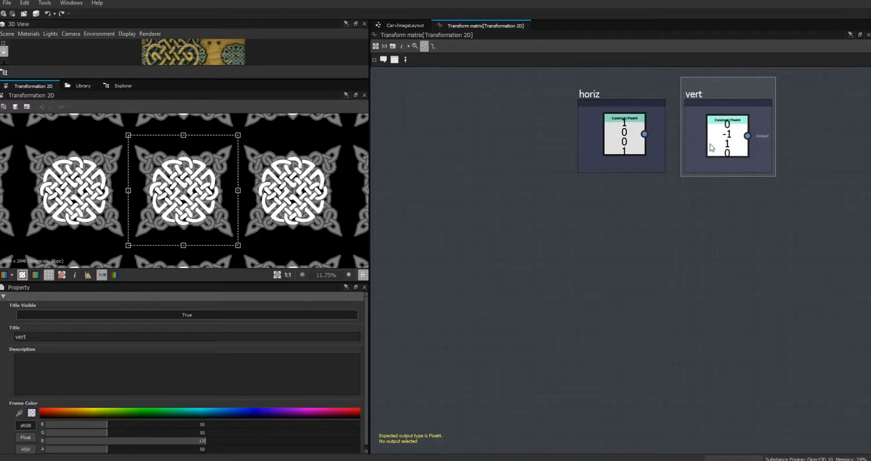
left_click(716, 209)
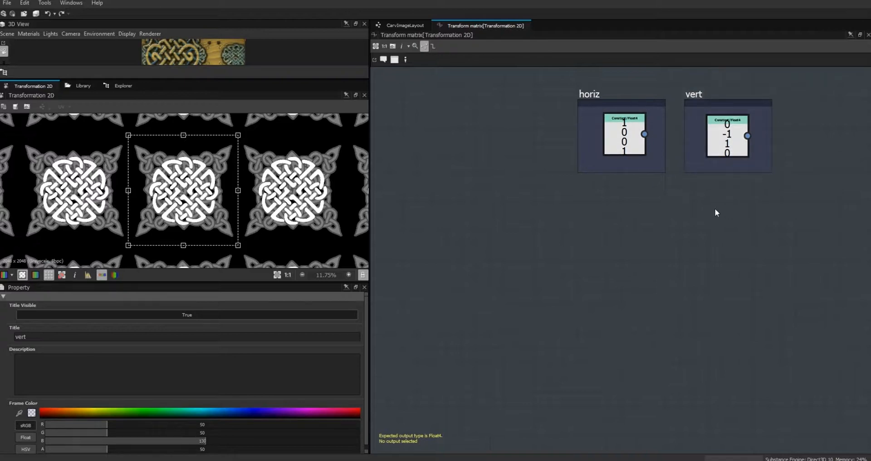
Step: Add an If...Else control node and place it in the open area below and left of the horiz frame
scroll(640, 239, "down", 3)
middle_click_drag(619, 304, 719, 242)
right_click(687, 227)
mouse_move(717, 234)
mouse_move(847, 317)
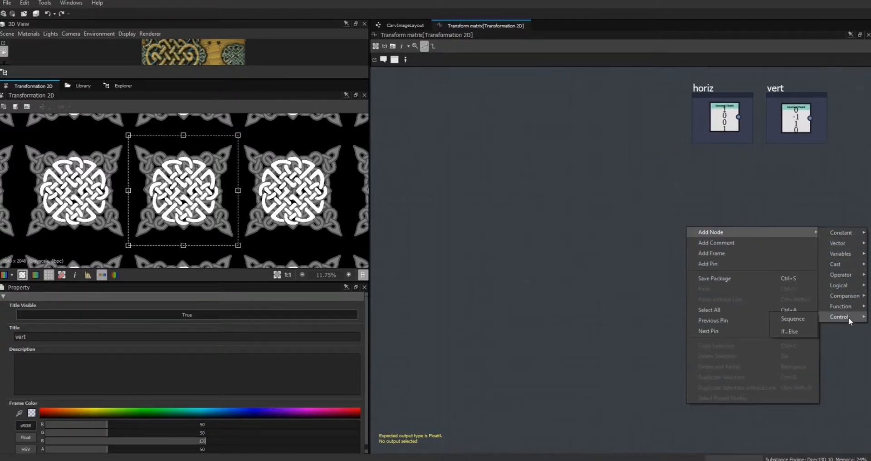
left_click(788, 334)
left_click_drag(686, 226, 575, 169)
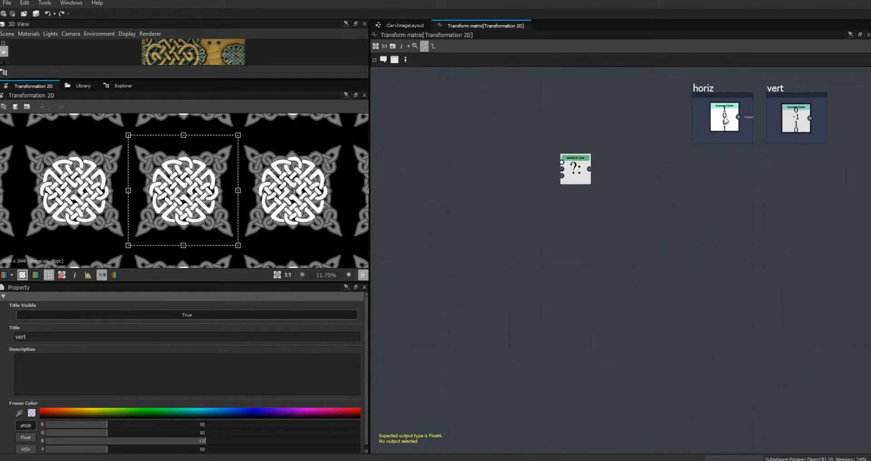
mouse_move(576, 169)
left_mouse_down()
mouse_move(580, 152)
mouse_move(575, 158)
left_mouse_up()
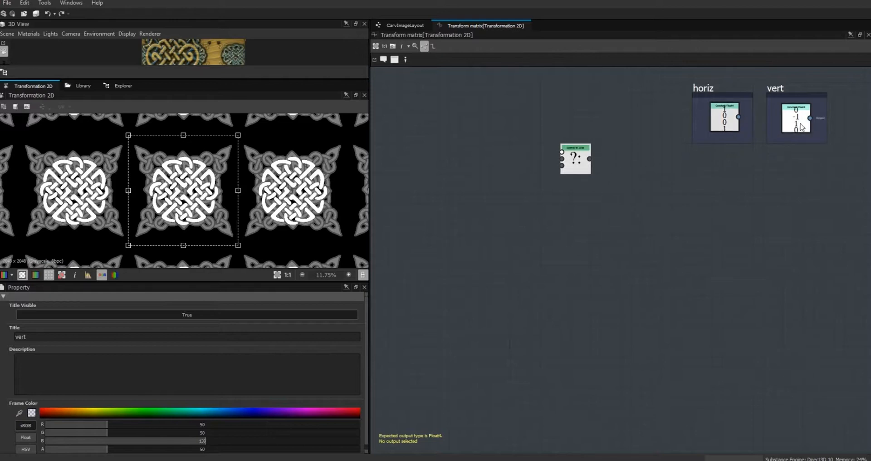
Step: Duplicate the If...Else node into four copies and arrange them in one column as two separate pairs
left_click(575, 164)
key("ctrl+d")
key("ctrl+v")
key("ctrl+v")
left_click_drag(622, 267, 576, 318)
left_click_drag(623, 267, 576, 278)
Step: Add a frame around the upper pair of If...Else nodes and title it x1/y1
left_click_drag(609, 140, 557, 218)
right_click(570, 197)
left_click(595, 213)
double_click(136, 337)
type("x1")
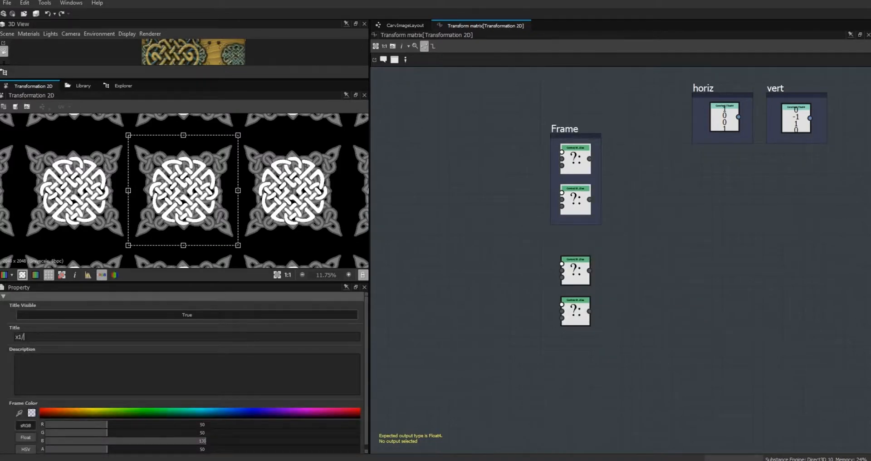
Step: Frame the lower If...Else pair with the title x2/y2 and space it further below the x1/y1 frame
left_click_drag(620, 254, 562, 318)
right_click(574, 279)
left_click(598, 295)
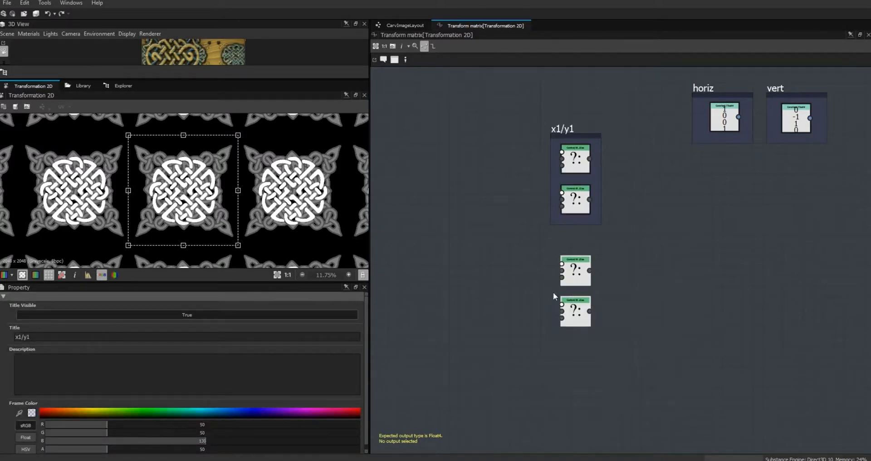
double_click(58, 337)
type("x2/y2")
key("Return")
left_click_drag(569, 241, 568, 271)
left_click_drag(566, 131, 563, 131)
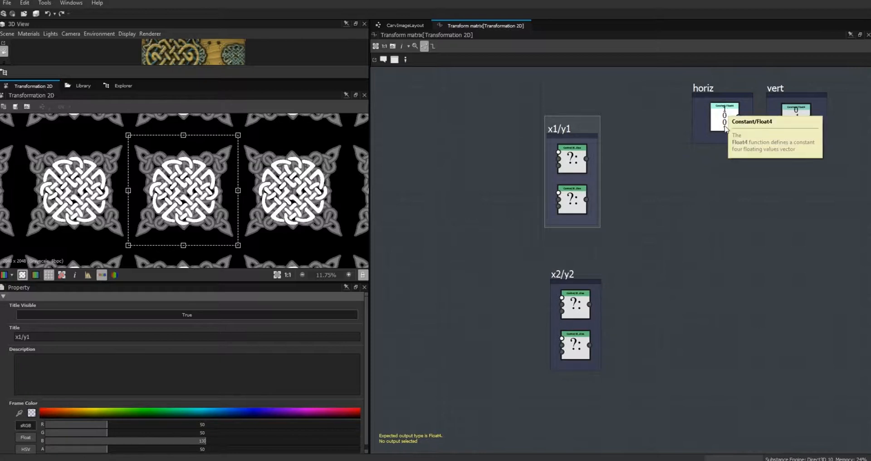
Step: Add a Float constant of 0 and an Equal comparison node to the left of the x1/y1 and x2/y2 frames
left_click(636, 307)
middle_click_drag(476, 254, 521, 270)
right_click(429, 216)
mouse_move(456, 220)
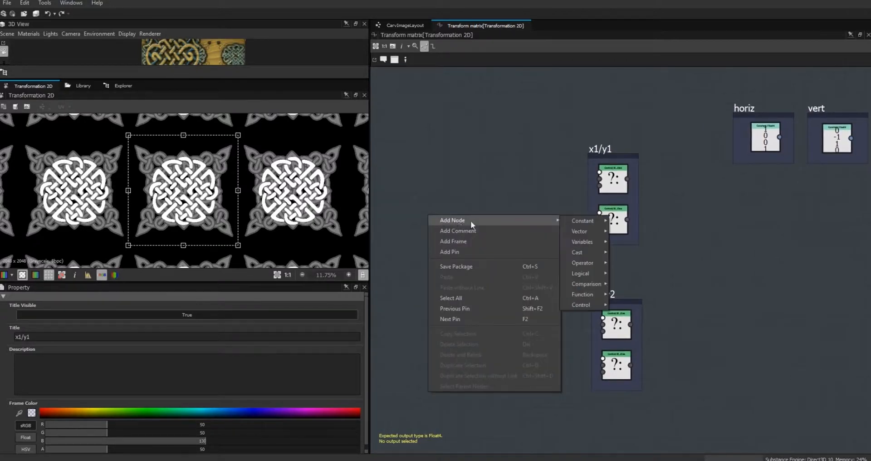
mouse_move(576, 221)
left_click(625, 223)
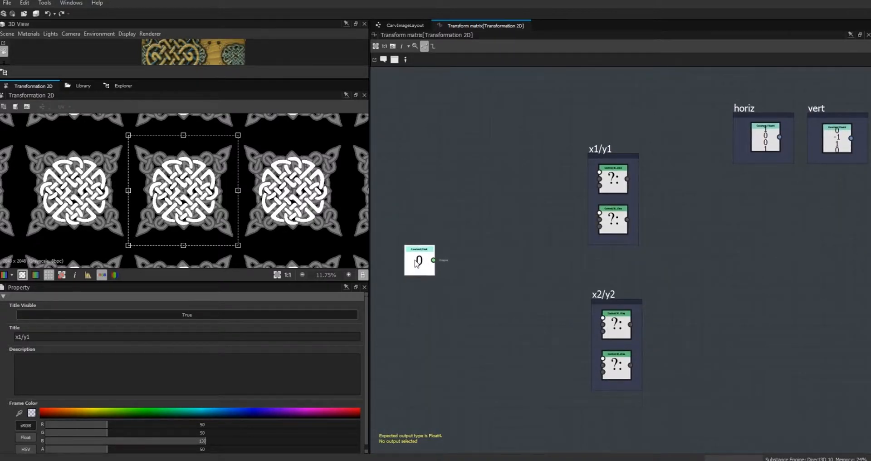
right_click(466, 201)
mouse_move(480, 206)
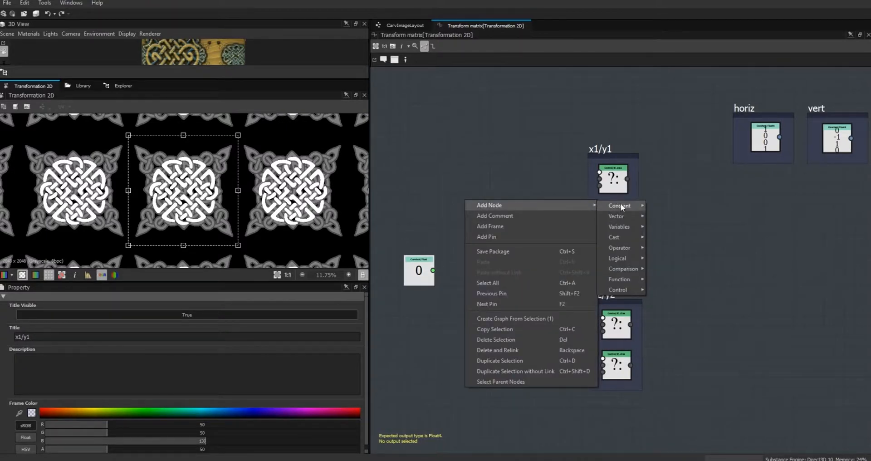
mouse_move(631, 270)
left_click(658, 272)
Step: Connect the Equal node's output to the condition input of all four If...Else nodes
left_click_drag(465, 199, 598, 174)
left_click_drag(599, 212, 479, 230)
left_click_drag(603, 317, 479, 230)
left_click_drag(602, 358, 480, 229)
Step: Add a Get Integer variable node left of the Equal node and set it to image_1_orientation
middle_click_drag(510, 313, 565, 336)
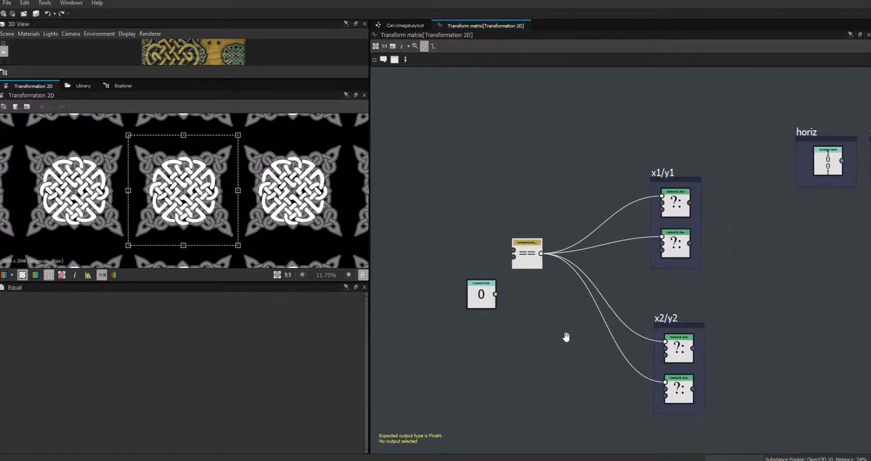
right_click(445, 210)
mouse_move(522, 216)
mouse_move(627, 235)
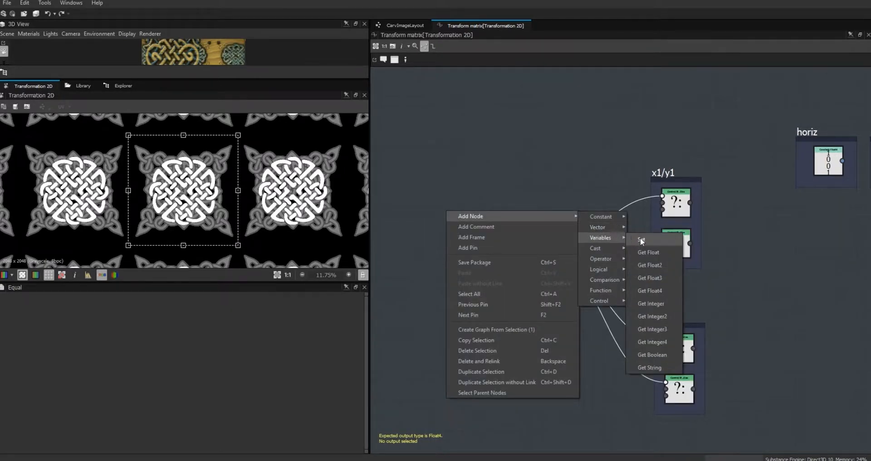
left_click(664, 304)
left_click(447, 211)
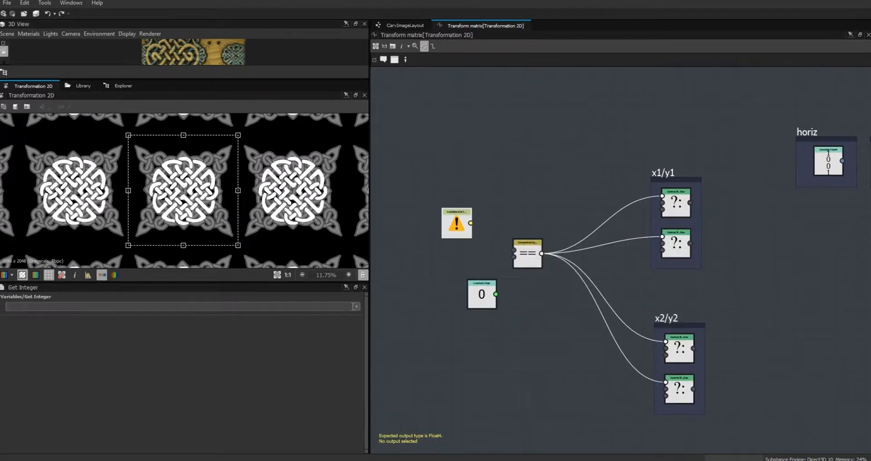
left_click(317, 307)
left_click(308, 345)
Step: Feed the image_1_orientation variable and the 0 constant into the Equal node, placing the constant below the variable
left_click_drag(466, 227, 513, 251)
left_click_drag(497, 294, 514, 257)
left_click_drag(479, 294, 459, 284)
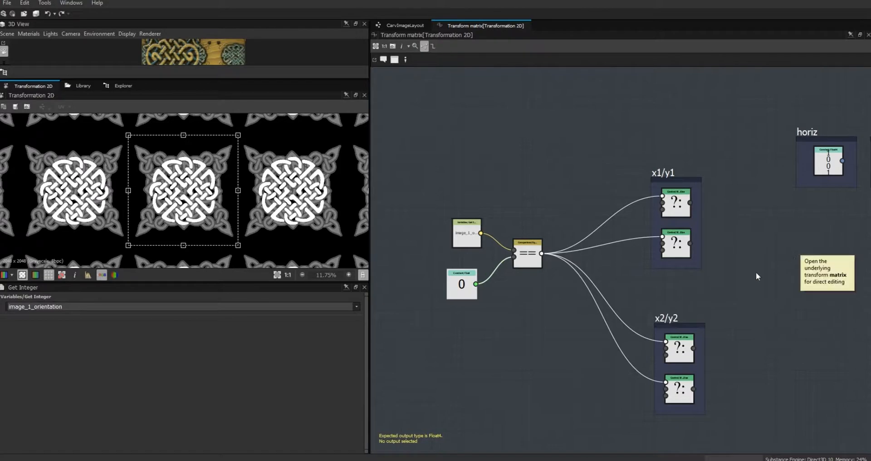
Step: Move the horiz and vert frames together so they sit above the x1/y1 frame
middle_click_drag(774, 300, 679, 304)
left_click_drag(852, 227, 602, 81)
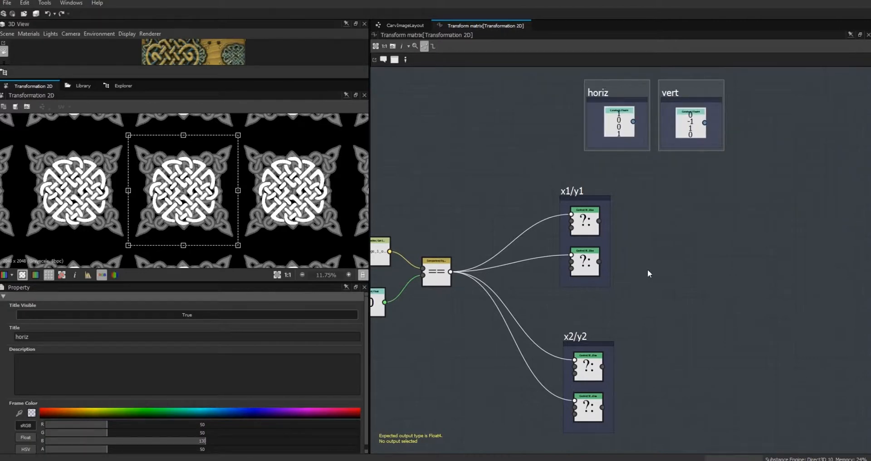
middle_click_drag(649, 273, 714, 278)
Step: Add a Float constant above the Equal node and set its value to 1
right_click(526, 149)
mouse_move(549, 153)
mouse_move(677, 154)
left_click(719, 156)
type("1")
key("Return")
Step: Add a Negation operator, stack it below the constant 1, and feed that constant into it
right_click(515, 207)
mouse_move(554, 210)
mouse_move(684, 219)
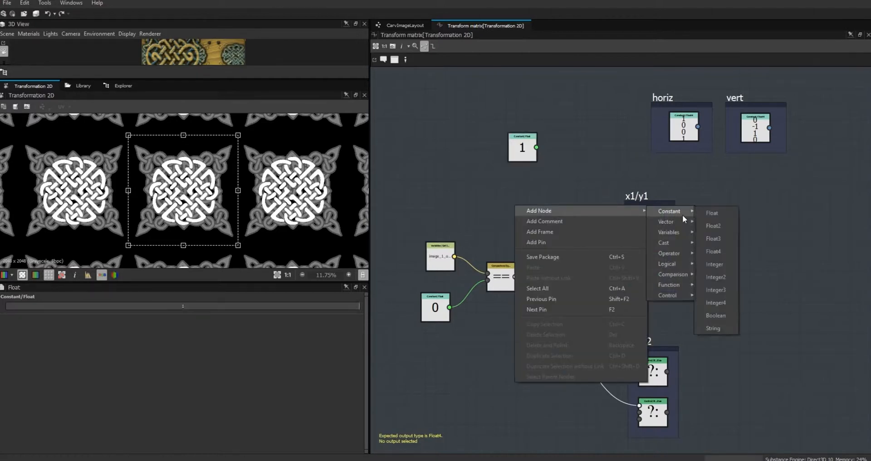
mouse_move(679, 254)
left_click(719, 319)
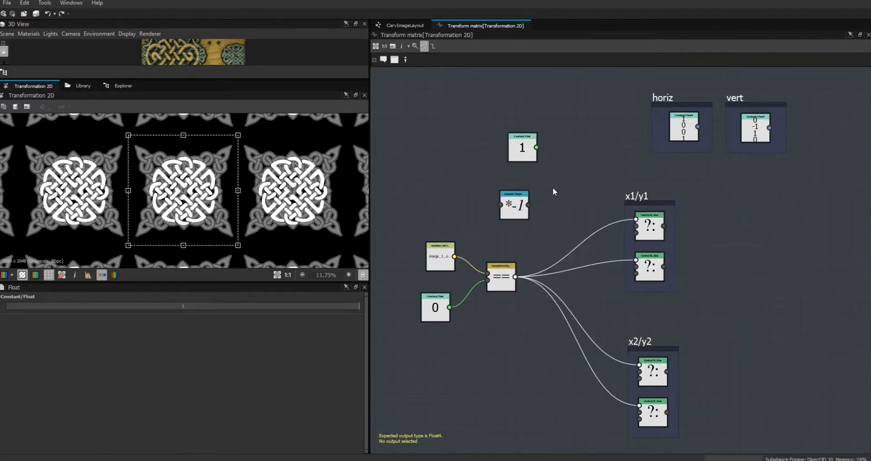
left_click_drag(523, 148, 435, 124)
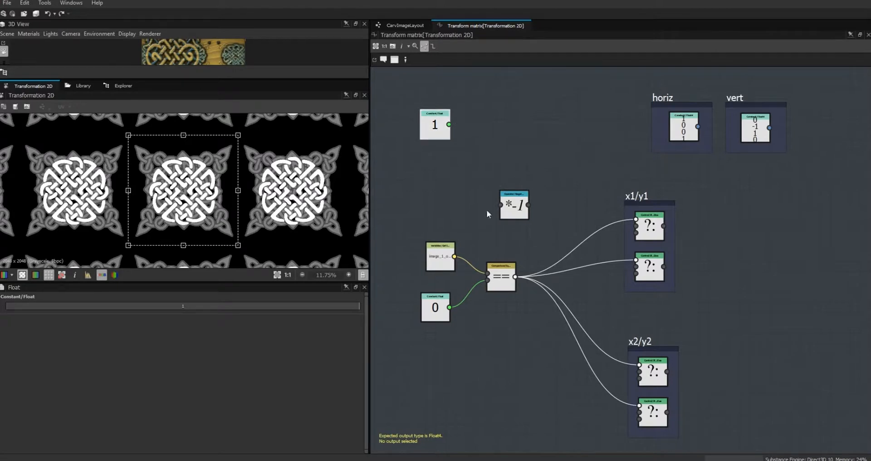
left_click_drag(513, 202, 469, 183)
left_click_drag(450, 127, 430, 142)
left_click_drag(430, 177, 430, 187)
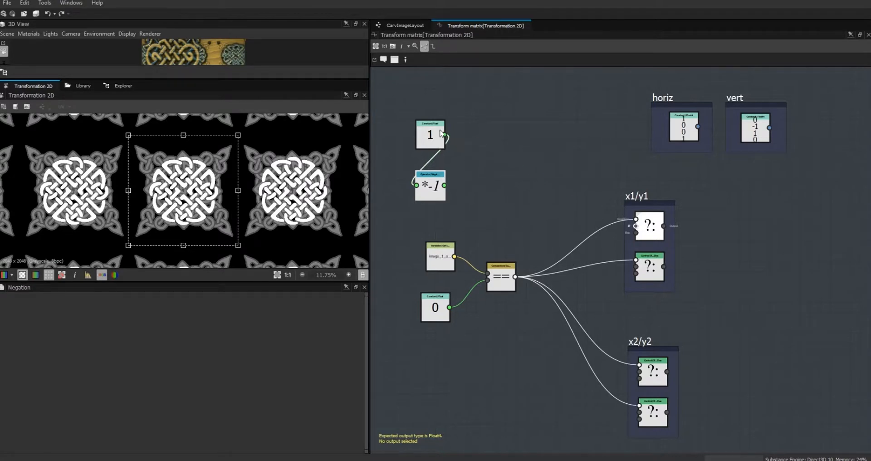
Step: Connect constants 1 and 0 to the x1/y1 nodes' If inputs, and 0 and 1 to the x2/y2 nodes' If inputs
left_click_drag(443, 134, 636, 225)
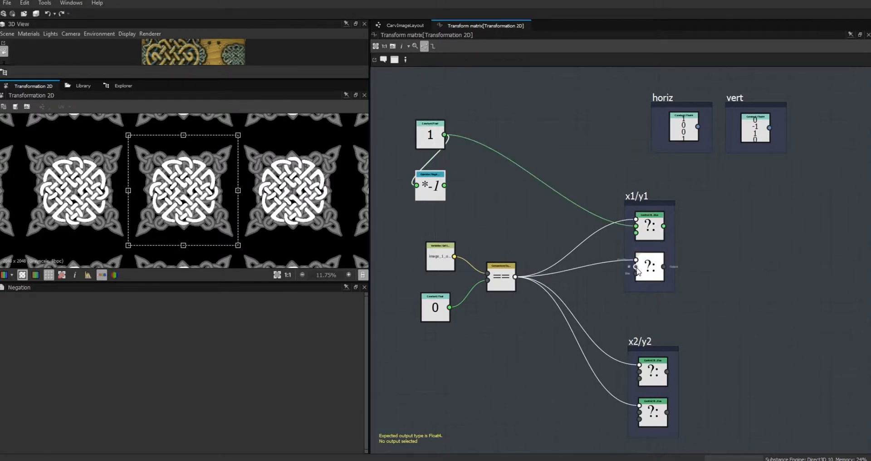
left_click_drag(450, 307, 636, 267)
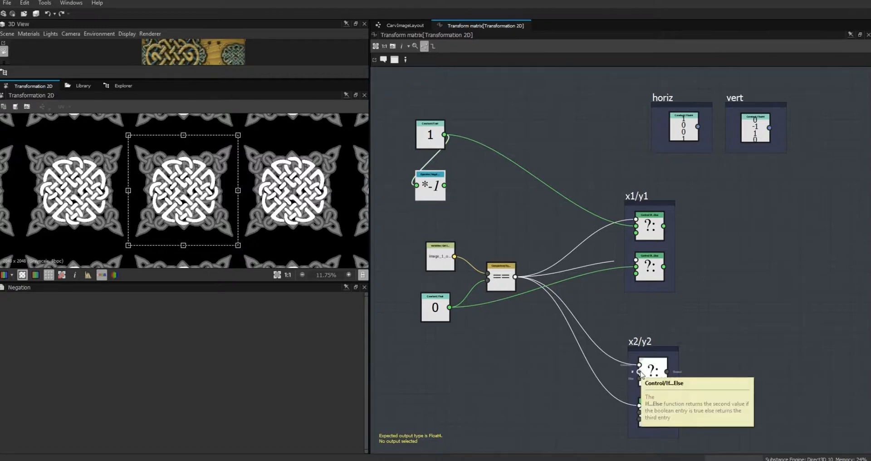
left_click_drag(450, 307, 640, 372)
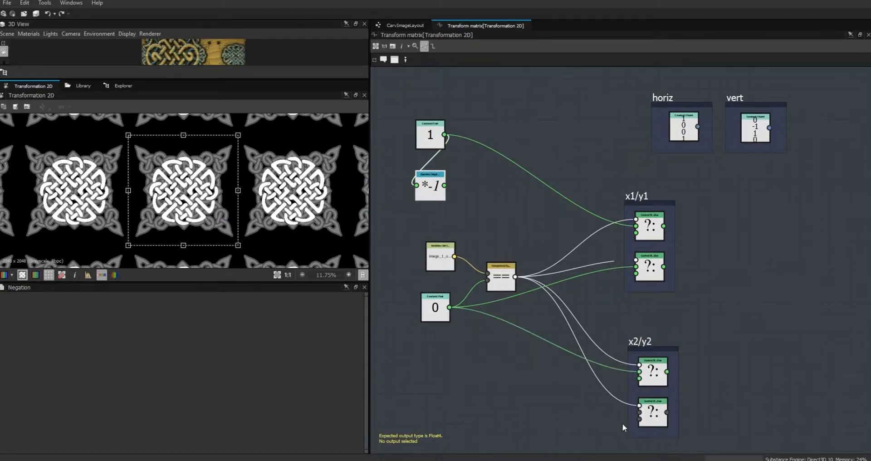
left_click_drag(469, 156, 442, 136)
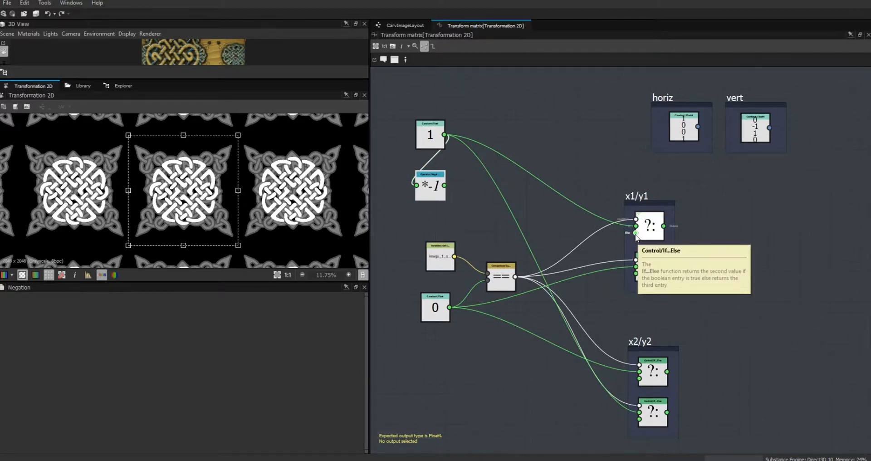
Step: Connect 0 and the negated 1 to the x1/y1 nodes' Else inputs, and 1 and 0 to the x2/y2 nodes' Else inputs
left_click_drag(456, 310, 448, 311)
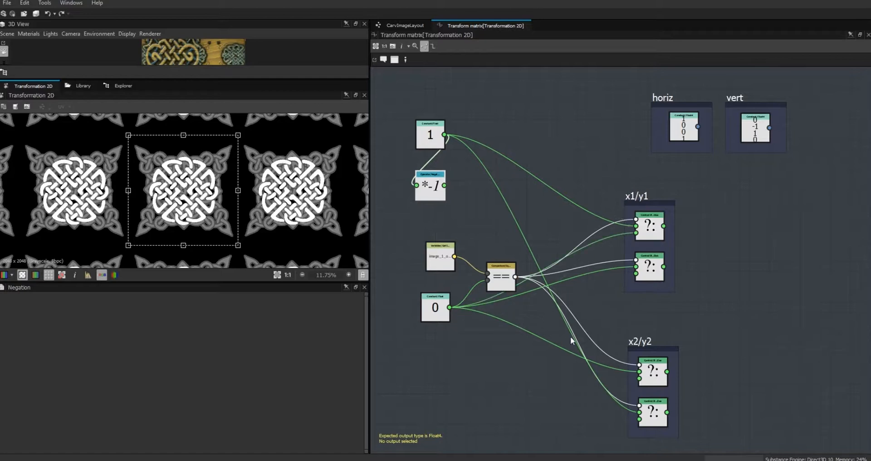
left_click_drag(451, 183, 445, 186)
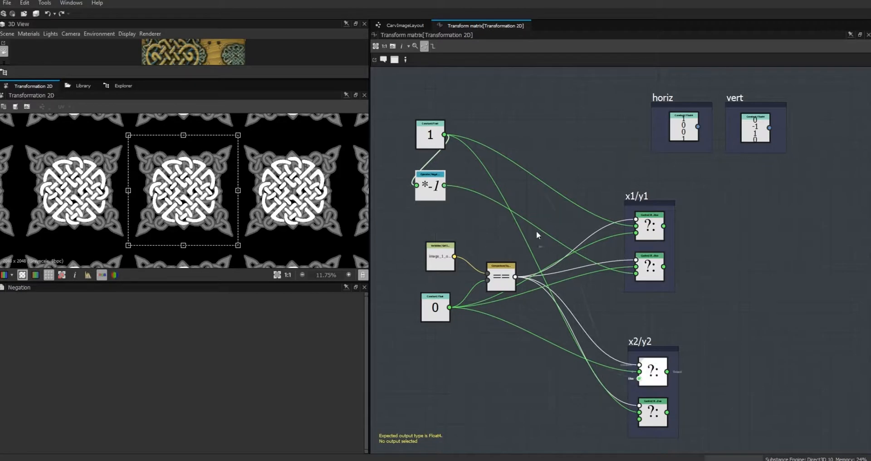
left_click_drag(477, 145, 446, 136)
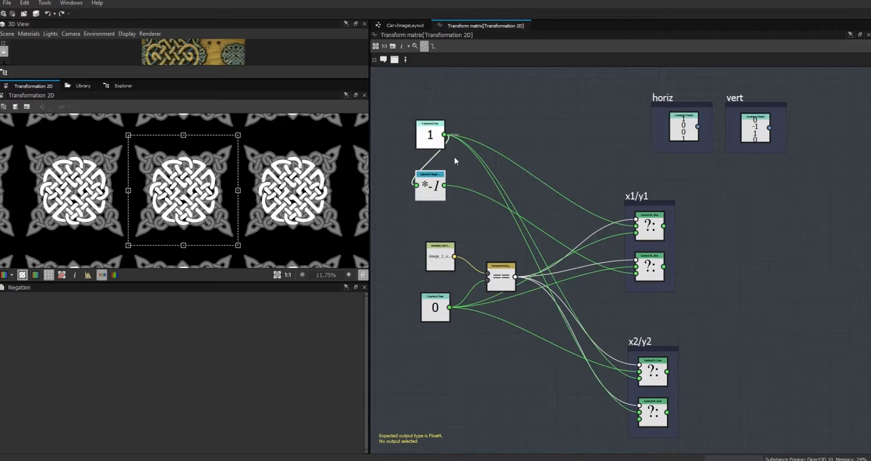
left_click_drag(448, 306, 448, 307)
Step: Add a Vector Float2 node beside the x1/y1 frame and place a copy of it beside the x2/y2 frame
middle_click_drag(490, 361, 560, 383)
right_click(599, 155)
mouse_move(658, 159)
mouse_move(758, 169)
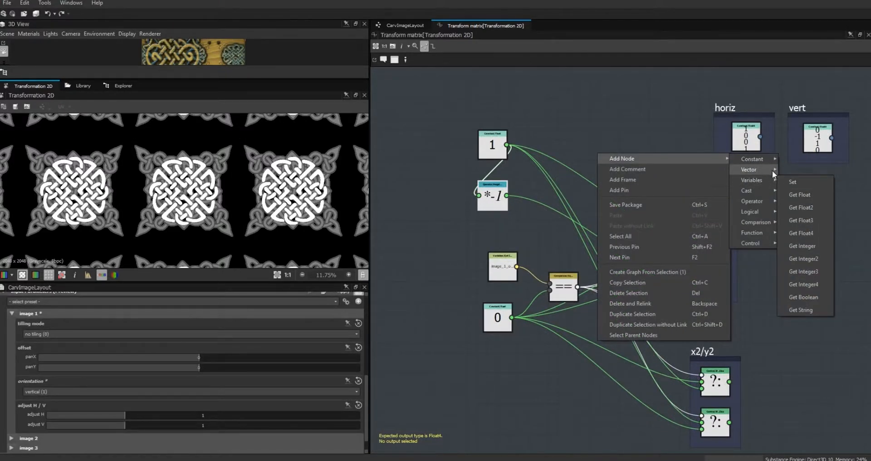
left_click(814, 172)
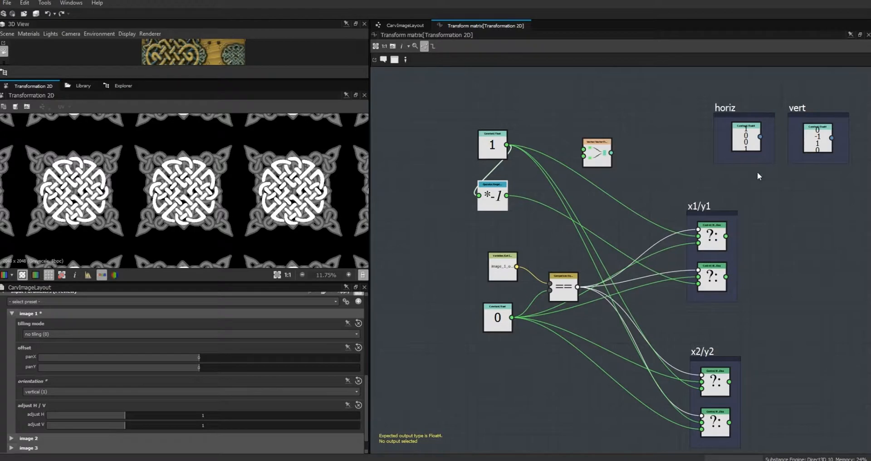
left_click_drag(600, 157, 791, 254)
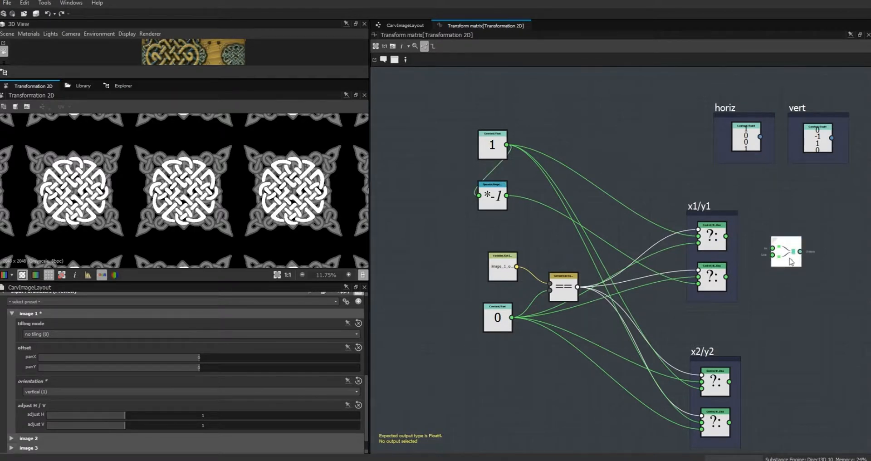
key("ctrl+c")
key("ctrl+v")
left_click_drag(617, 264, 792, 403)
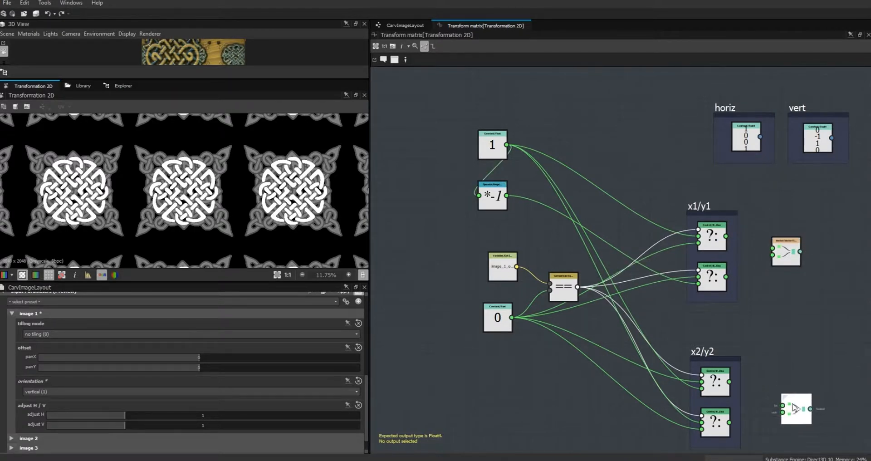
Step: Connect each frame's two If...Else outputs to the inputs of the Vector Float2 node beside it
left_click_drag(726, 236, 773, 248)
left_click_drag(726, 276, 773, 255)
left_click_drag(729, 381, 783, 407)
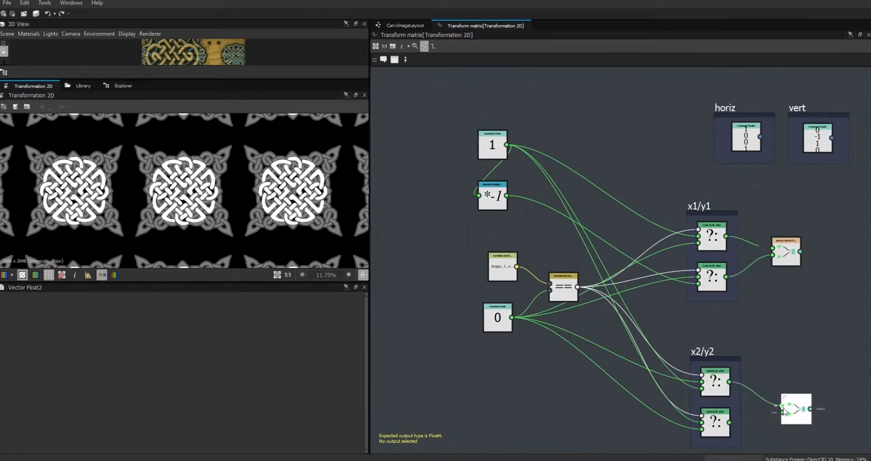
left_click_drag(729, 423, 782, 413)
Step: Add a Vector Float4 node to the right, between the two Vector Float2 nodes
middle_click_drag(815, 352, 614, 333)
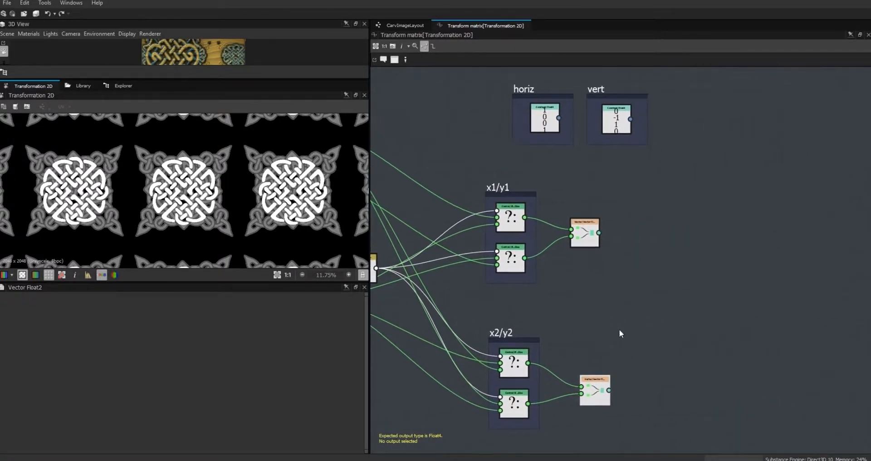
right_click(642, 285)
mouse_move(662, 290)
mouse_move(810, 301)
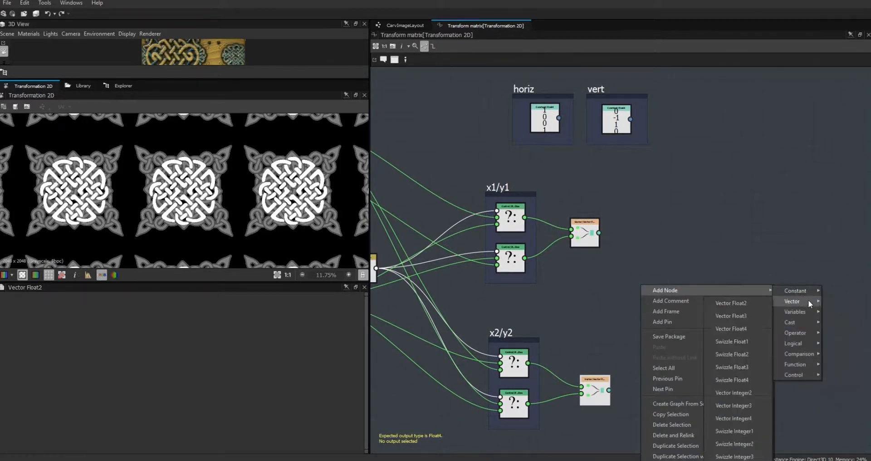
left_click(732, 331)
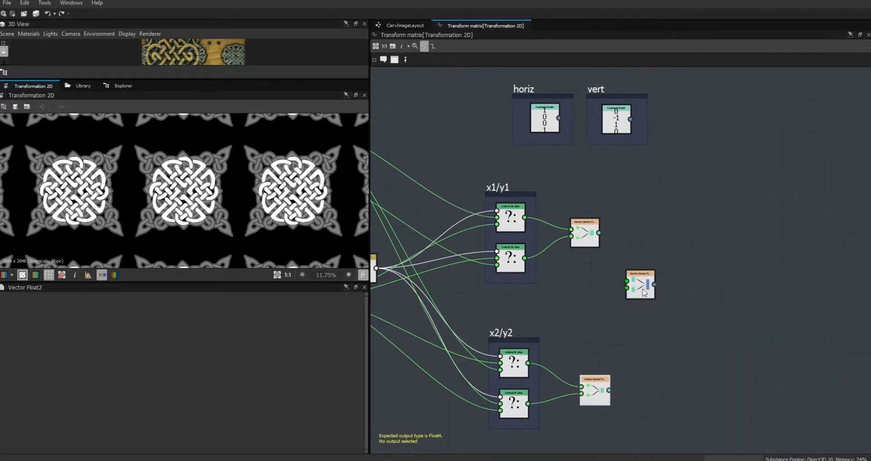
Step: Place the Vector Float4 node further out, connect both Vector Float2 outputs to it, and set it as the function's output node
left_click_drag(640, 286, 676, 301)
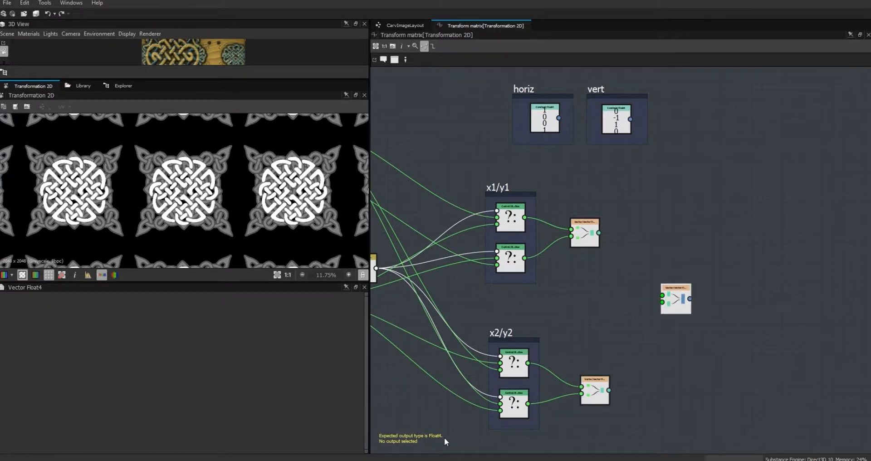
left_click_drag(600, 233, 663, 296)
left_click_drag(608, 389, 663, 301)
right_click(674, 298)
left_click(699, 339)
Step: Test image 1's orientation parameter in the CarvImageLayout graph by switching it to vertical and back to horizontal
left_click(408, 26)
double_click(598, 241)
left_click_drag(367, 357, 370, 431)
left_click(358, 351)
left_click(12, 412)
left_click(357, 385)
left_click(345, 401)
left_click(347, 387)
left_click(344, 391)
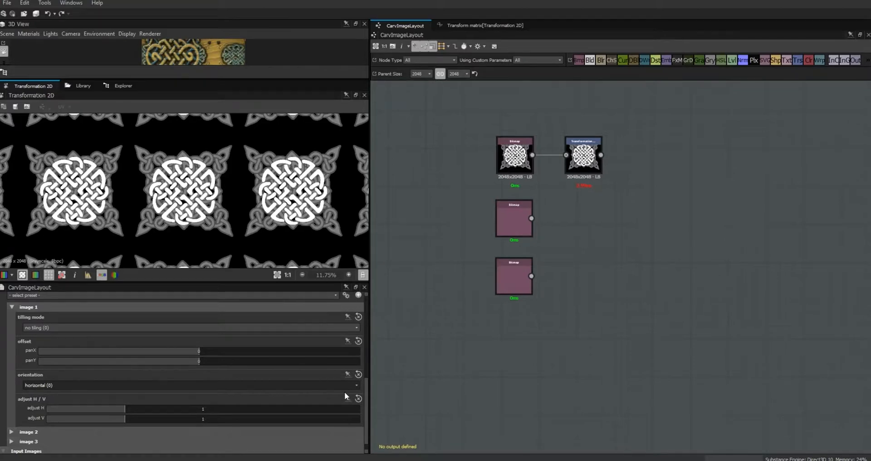
Step: Add a Get Float2 variable node reading image_1_adust at the input side of the Transform matrix function
left_click(462, 25)
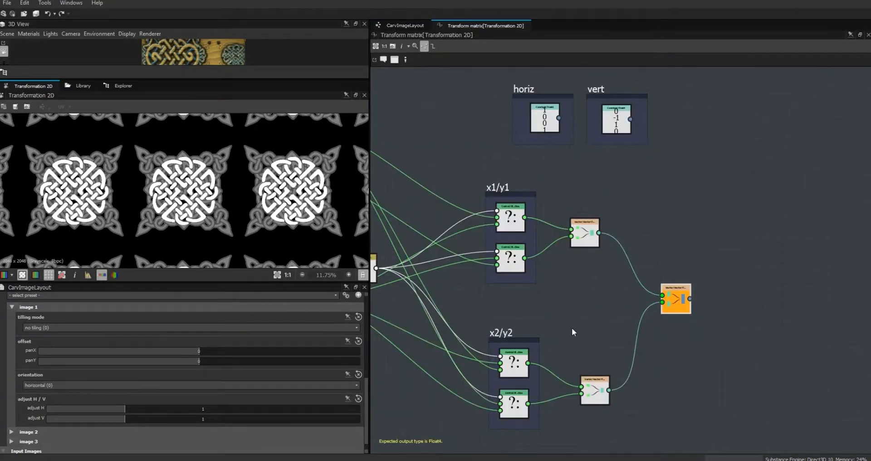
middle_click_drag(723, 315, 779, 326)
right_click(423, 224)
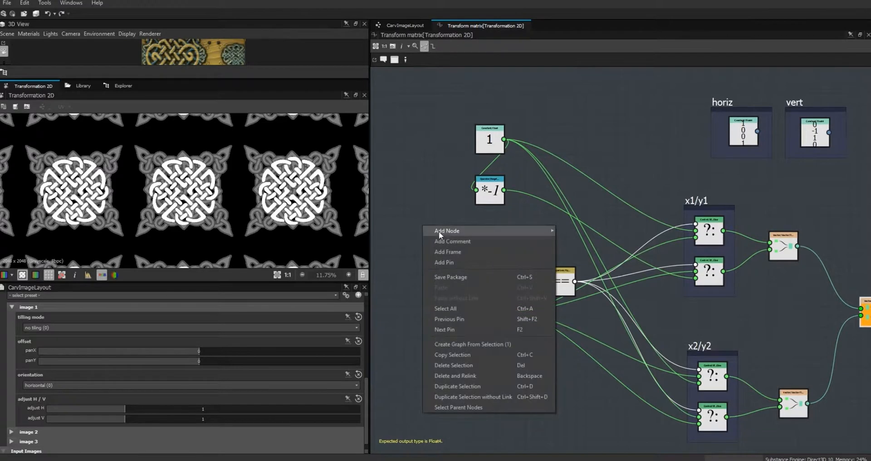
mouse_move(519, 227)
mouse_move(581, 251)
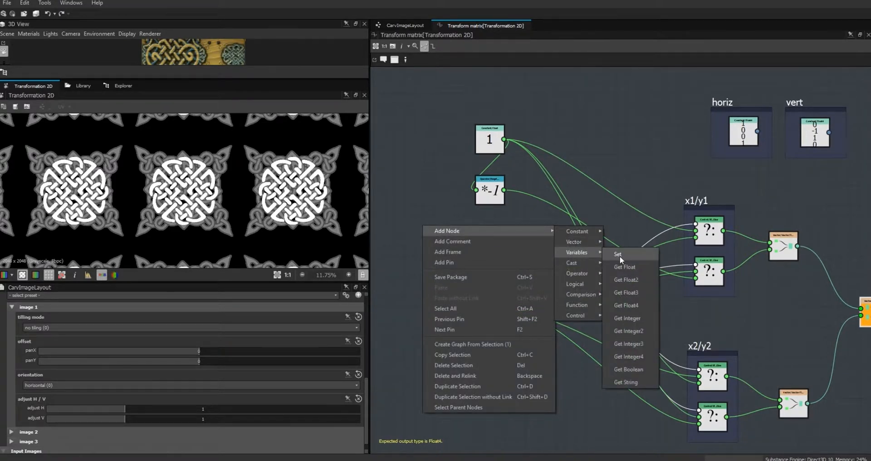
left_click(629, 279)
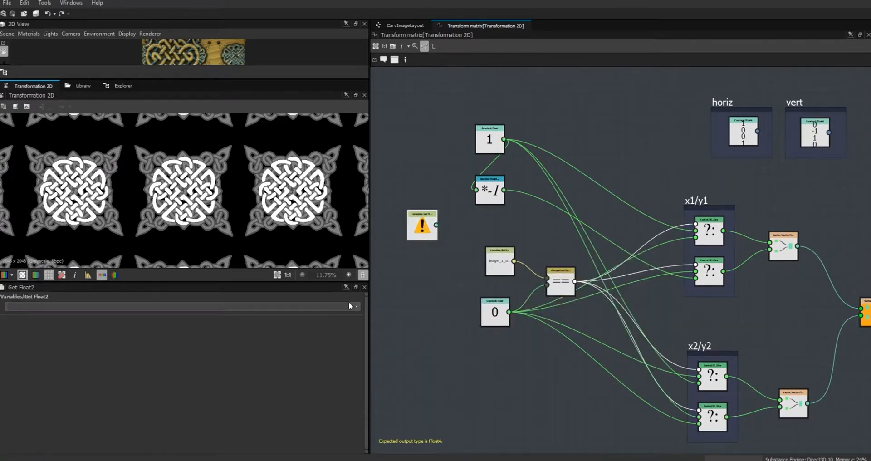
left_click(355, 308)
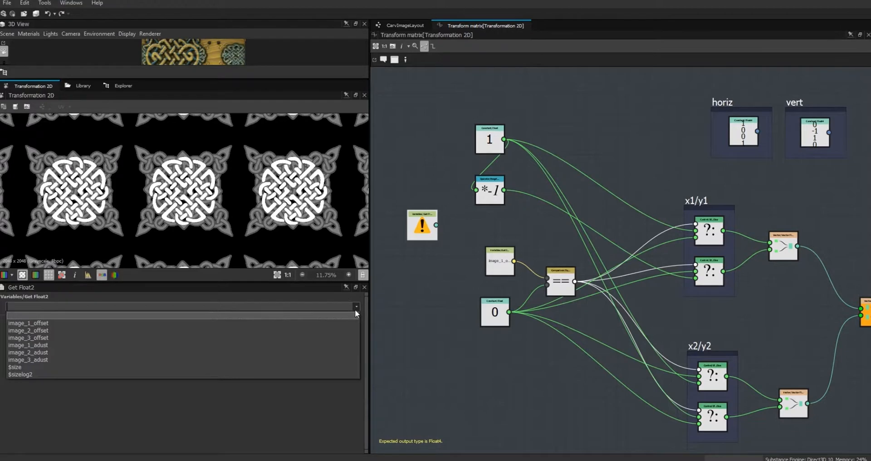
left_click(326, 345)
left_click_drag(417, 228, 403, 245)
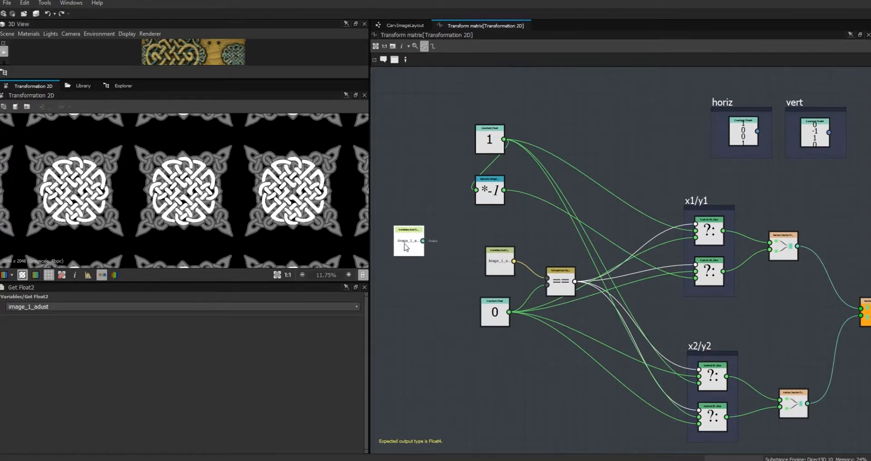
Step: Try to narrow the Transformation 2D image with its transform frame in the 2D view, and undo the change
left_click(405, 26)
left_click(482, 323)
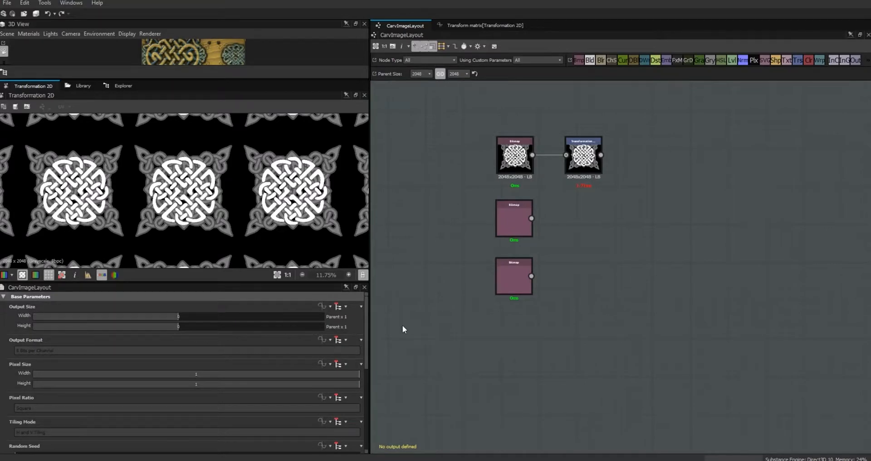
left_click(597, 167)
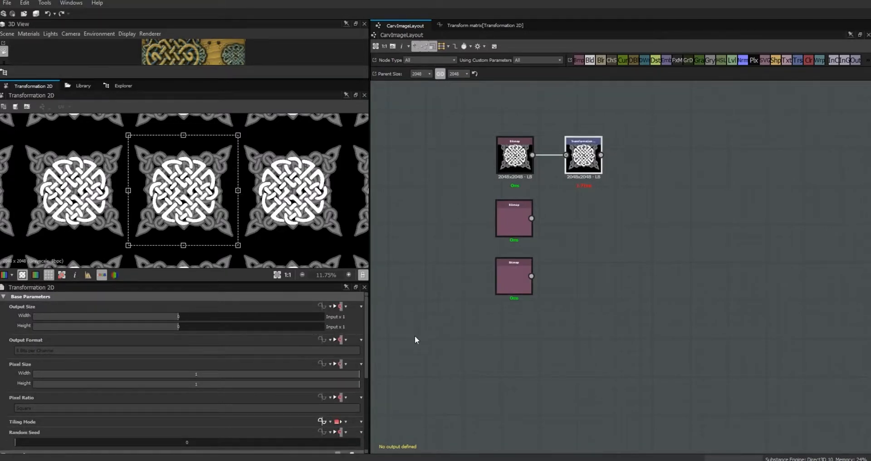
scroll(365, 355, "down", 4)
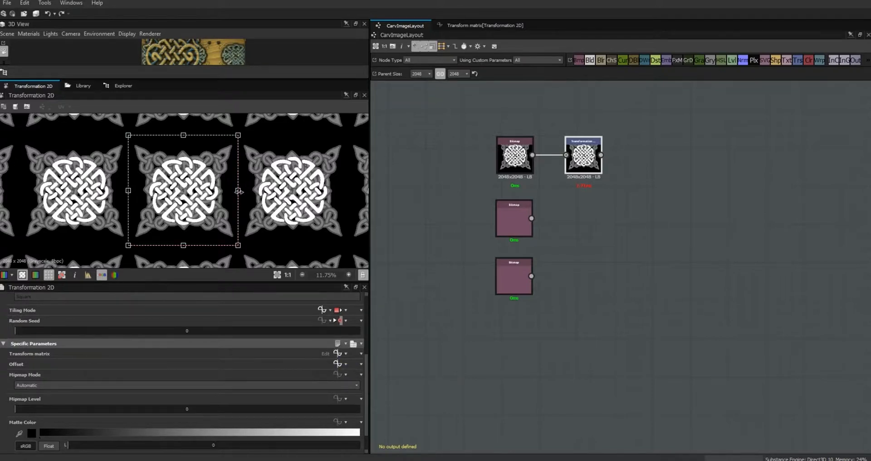
left_click_drag(239, 191, 236, 191)
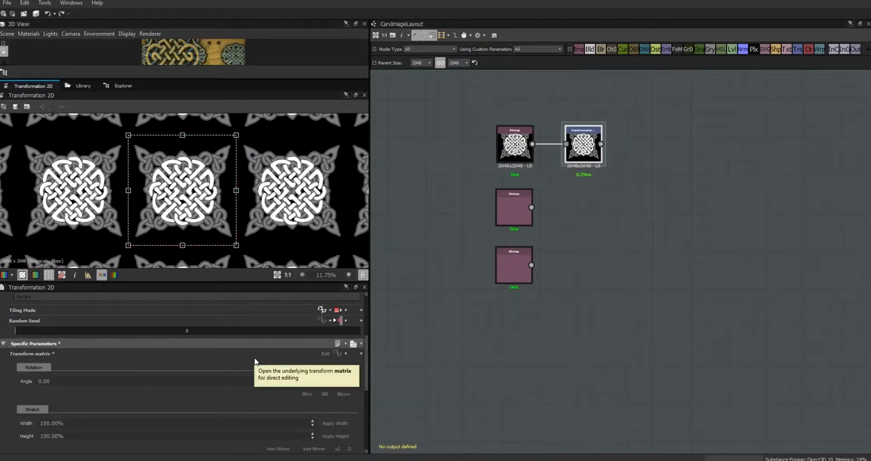
key("ctrl+z")
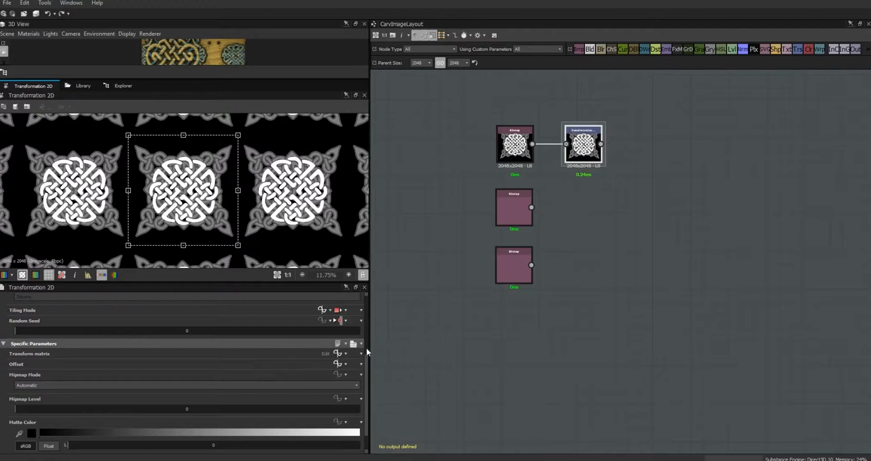
Step: Reopen the Transform matrix function and rearrange the input nodes, leaving free space around the image_1_adust node
left_click(338, 353)
mouse_move(389, 234)
left_mouse_down()
mouse_move(395, 254)
mouse_move(393, 235)
left_mouse_up()
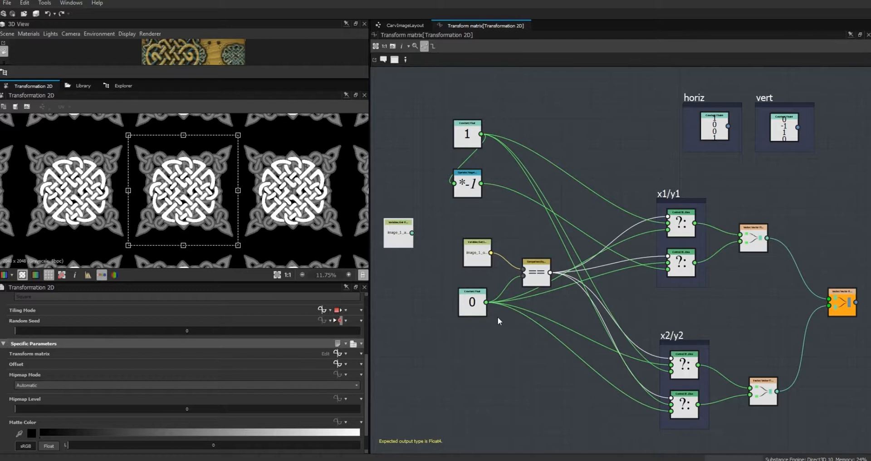
left_click_drag(464, 307, 471, 308)
left_click_drag(445, 232, 530, 304)
left_click_drag(535, 274, 525, 293)
left_click_drag(404, 240, 404, 282)
middle_click_drag(509, 309, 632, 310)
left_click_drag(515, 279, 471, 263)
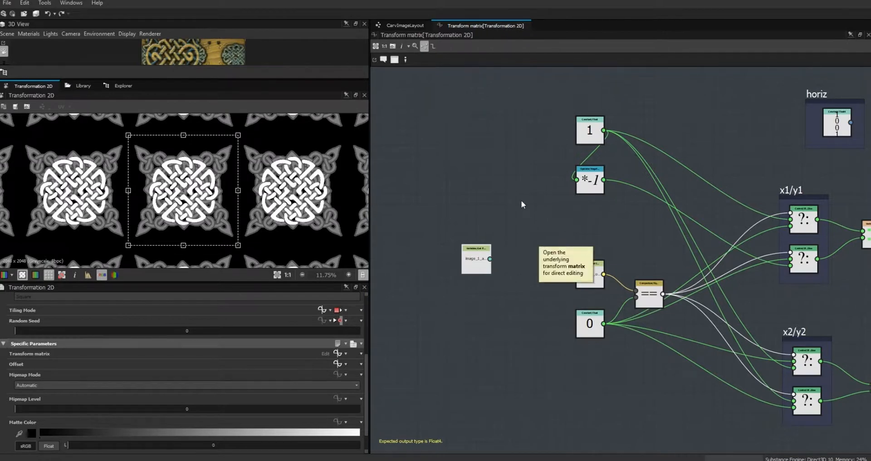
Step: Add a Swizzle Float1 node beside the image_1_adust node and place a copy of it below
right_click(510, 205)
mouse_move(529, 209)
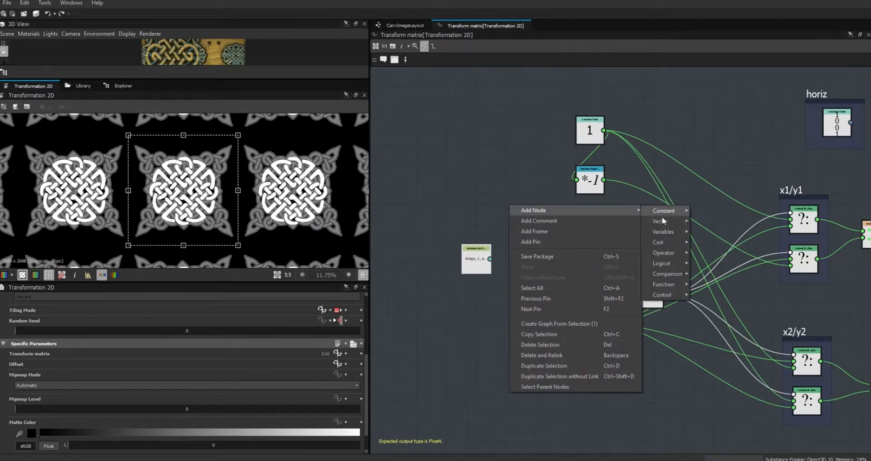
mouse_move(663, 219)
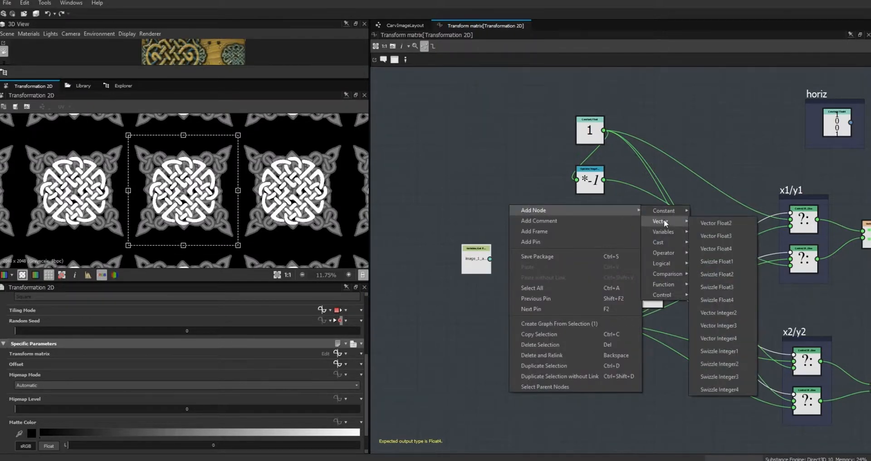
left_click(727, 261)
left_click(526, 203)
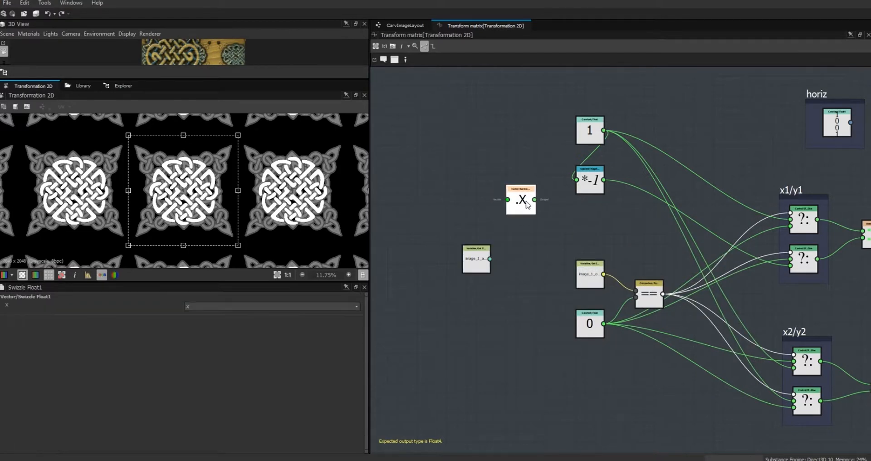
key("ctrl+c")
key("ctrl+v")
left_click_drag(625, 260, 534, 319)
Step: Connect the image_1_adust node to both Swizzle Float1 nodes, keeping X on the upper one and setting the lower one to Y
left_click_drag(526, 205, 480, 259)
left_click(478, 261)
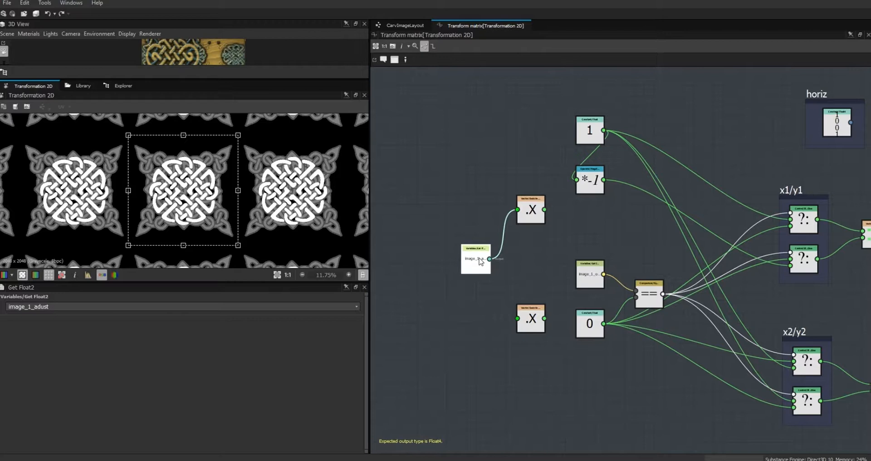
left_click(529, 209)
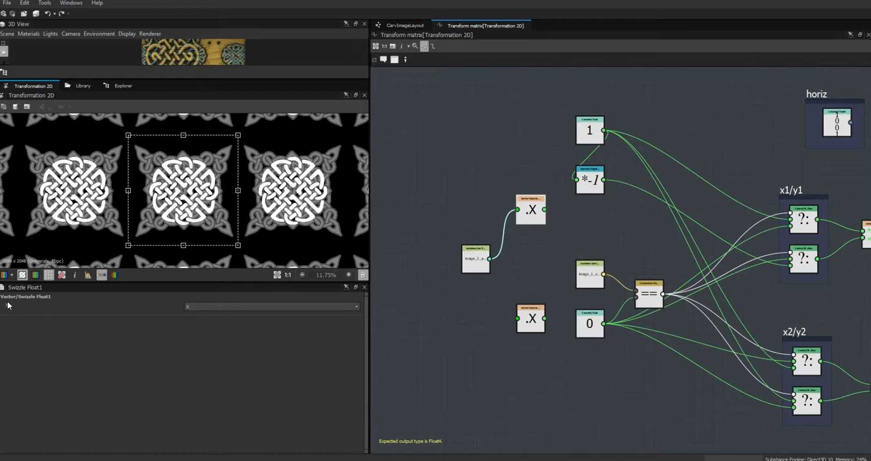
left_click(356, 307)
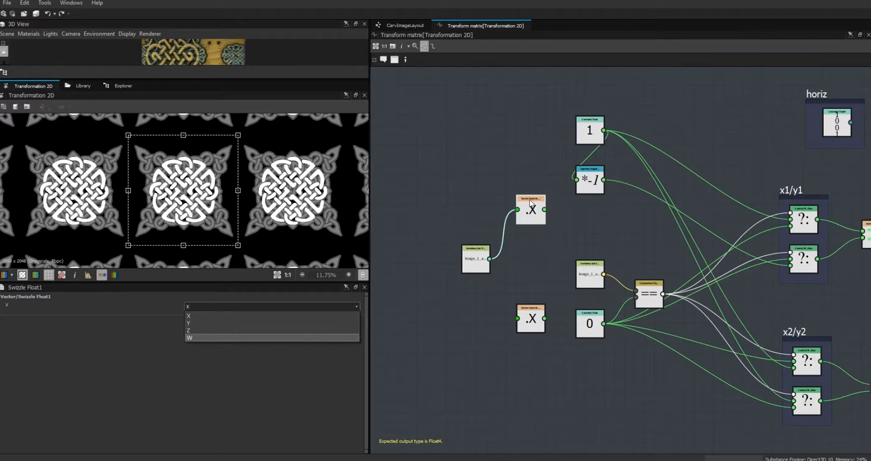
left_click(244, 318)
left_click_drag(490, 259, 518, 318)
left_click(357, 306)
left_click(353, 314)
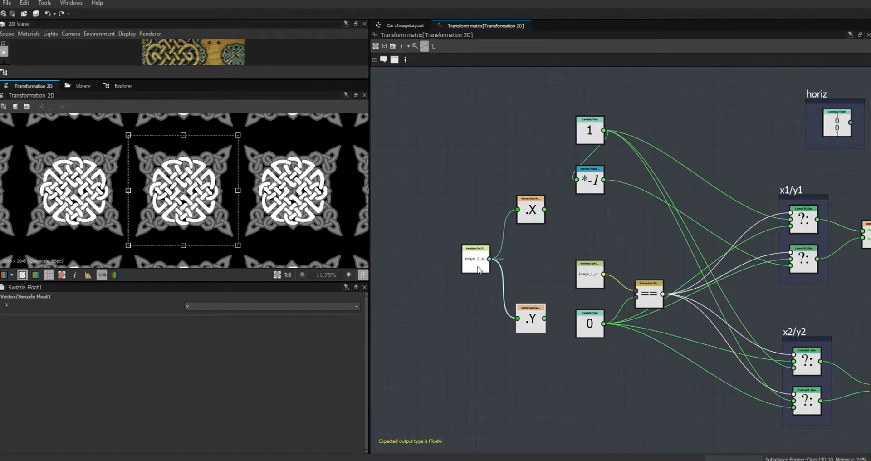
Step: Try image 1's adjust H at 0.99 and adjust V at 1.01 in the CarvImageLayout parameters, and undo the changes
left_click_drag(479, 266, 474, 265)
left_click(397, 26)
double_click(379, 386)
left_click_drag(367, 363, 369, 423)
left_click(359, 340)
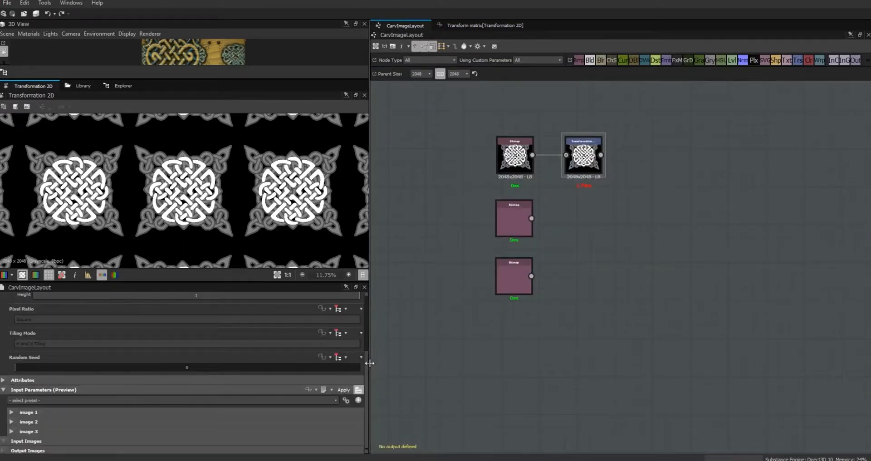
left_click(11, 412)
scroll(367, 393, "down", 5)
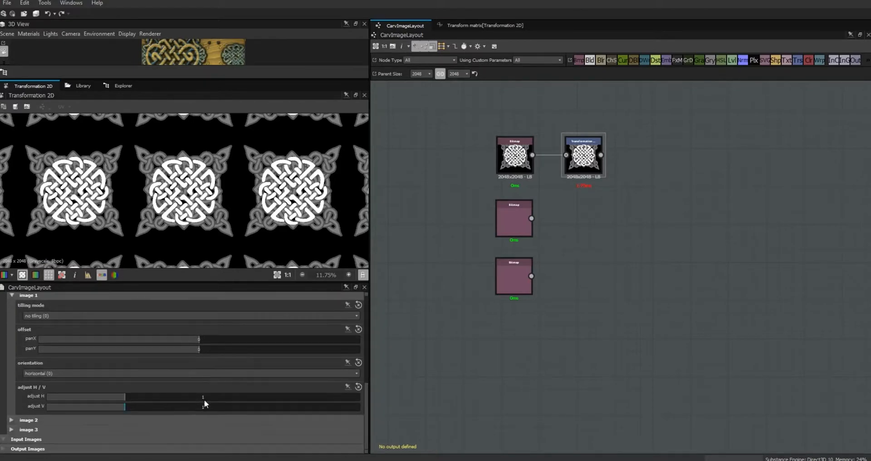
left_click_drag(122, 396, 200, 407)
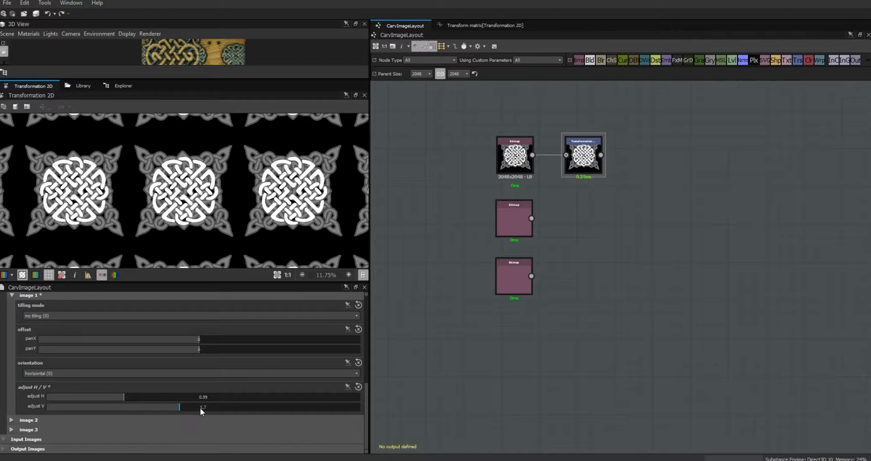
left_click_drag(140, 409, 126, 410)
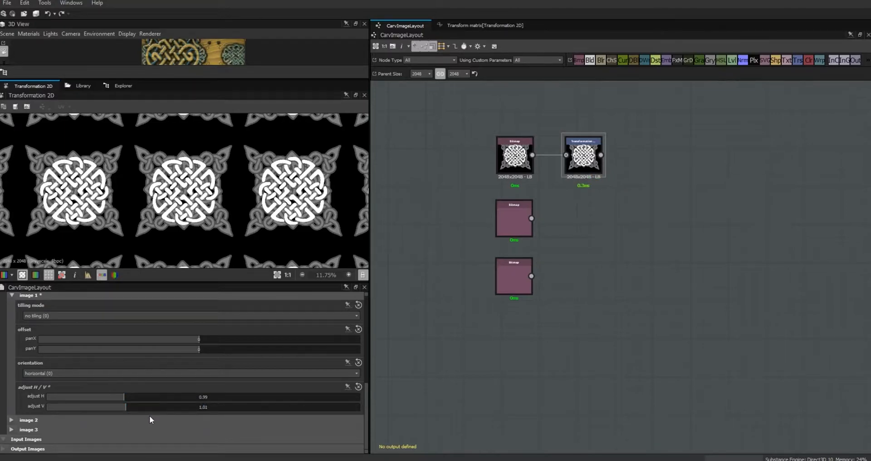
key("ctrl+z")
Step: In the Transform matrix function, replace the constant 1 on the upper x1/y1 If...Else node's second input with the X Swizzle output
left_click(468, 26)
scroll(762, 344, "down", 2)
middle_click_drag(721, 329, 617, 347)
scroll(634, 280, "up", 1)
scroll(627, 271, "up", 1)
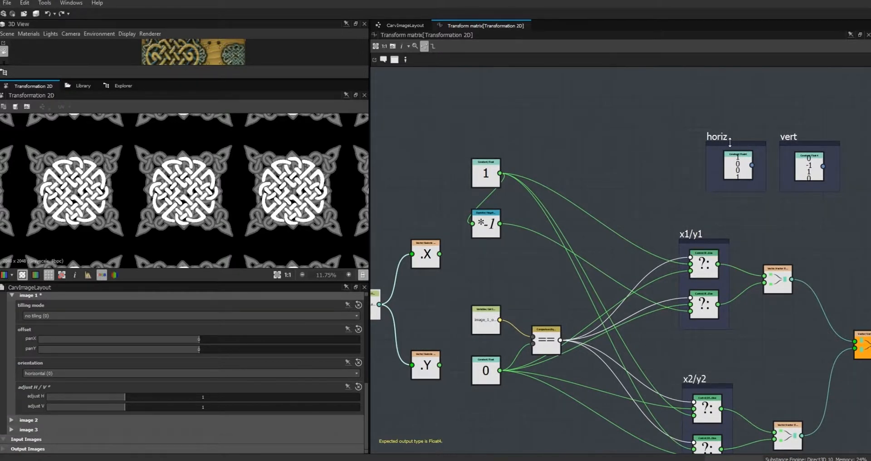
left_click(431, 259)
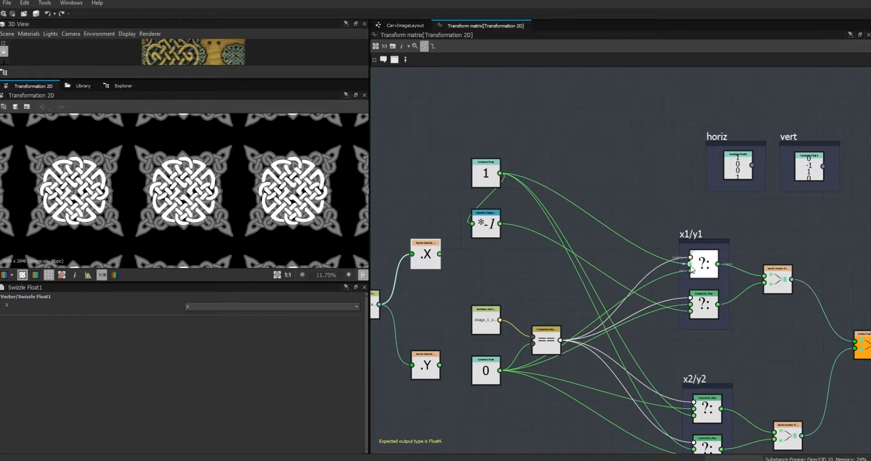
left_click_drag(691, 264, 439, 254)
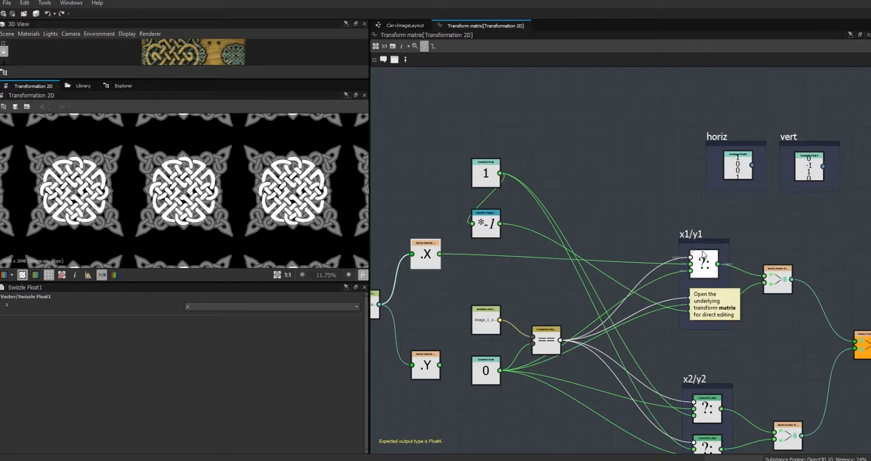
Step: Connect the Y Swizzle to the lower x2/y2 If...Else node's second input and to the negation node, moving the negation below Y
middle_click_drag(784, 356, 774, 308)
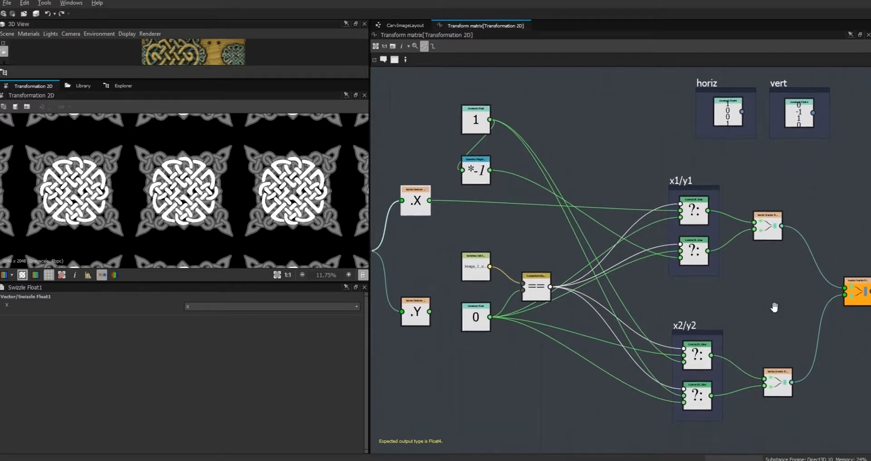
scroll(775, 316, "up", 1)
scroll(735, 339, "down", 1)
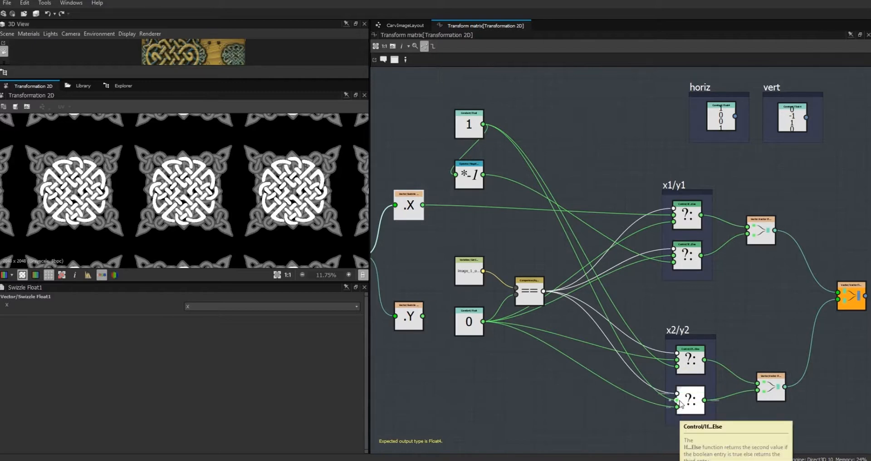
left_click_drag(679, 401, 422, 316)
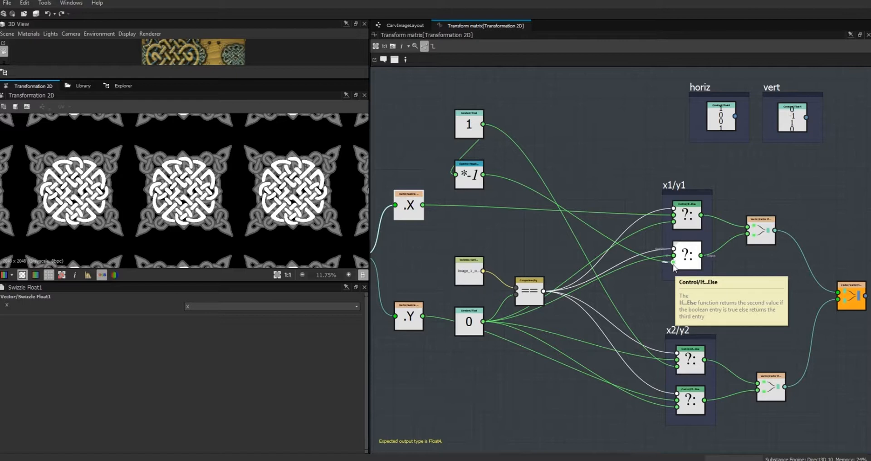
left_click_drag(444, 298, 422, 316)
left_click_drag(469, 175, 407, 354)
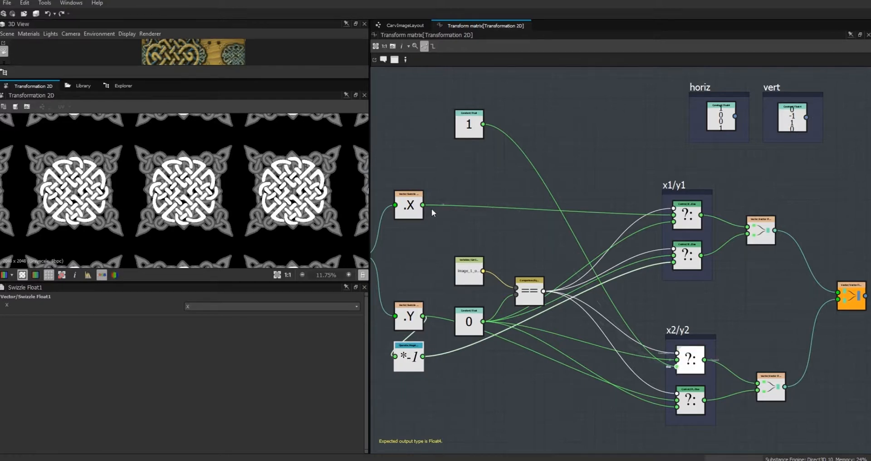
Step: Replace the constant 1 on the upper x2/y2 If...Else node's third input with the X Swizzle output, and reposition the 0 and 1 constants
key("ctrl+z")
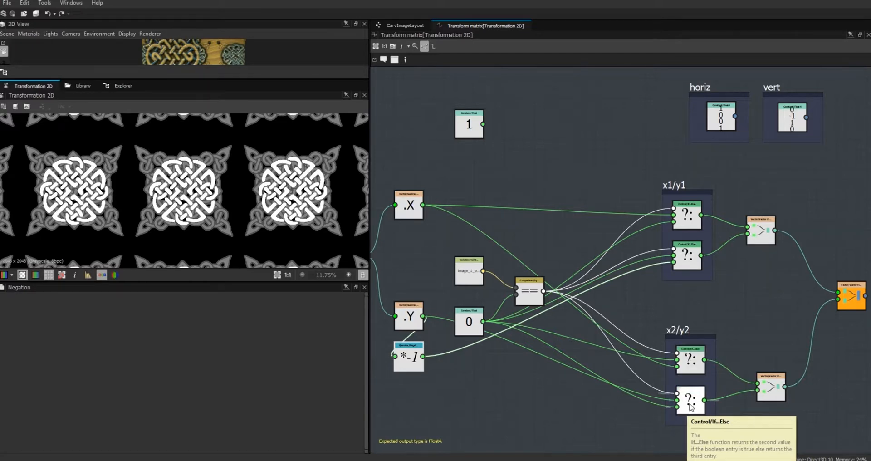
left_click_drag(467, 324, 472, 318)
left_click_drag(474, 127, 536, 143)
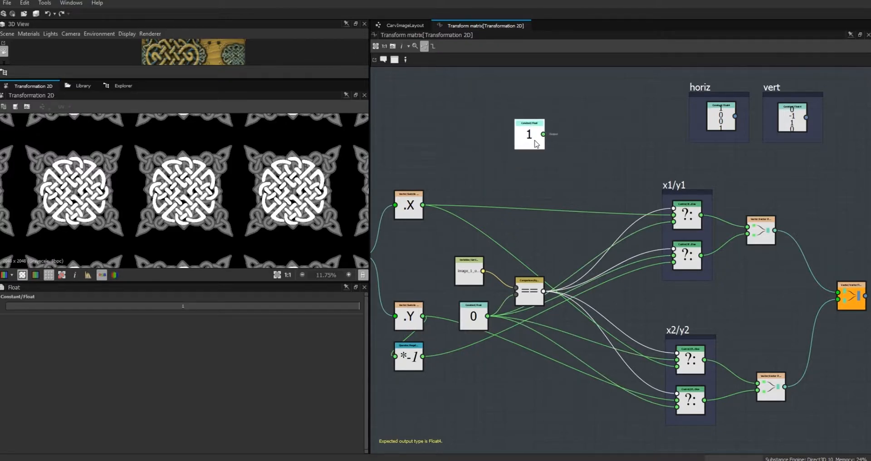
Step: Delete the unconnected constant 1 node from the Transform matrix function and realign the X and Y Swizzle nodes
key("Delete")
middle_click_drag(432, 271, 530, 261)
left_click_drag(509, 194, 509, 205)
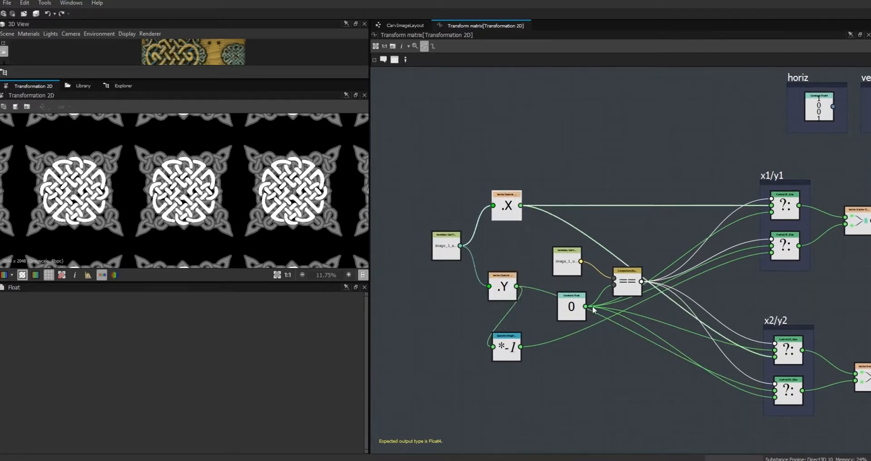
scroll(593, 309, "down", 4)
Step: In the CarvImageLayout parameter preview, try image 1 with adjust H at 1.68 and adjust V at 0.91
left_click(404, 25)
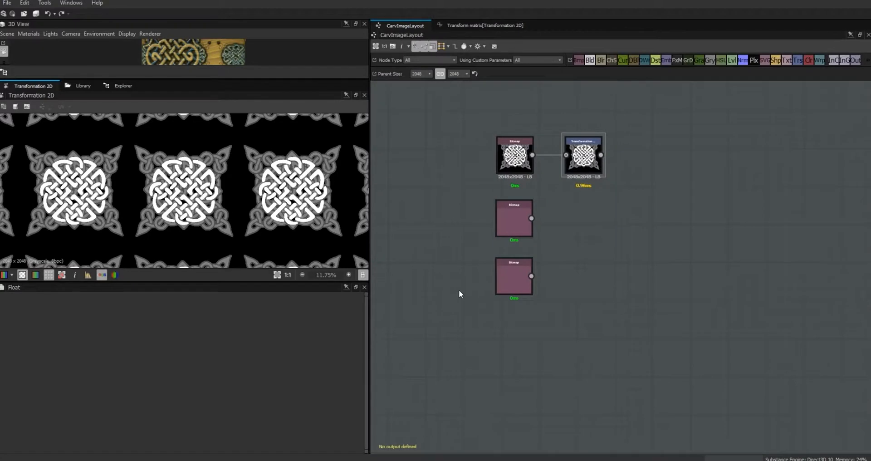
left_click_drag(366, 354, 375, 413)
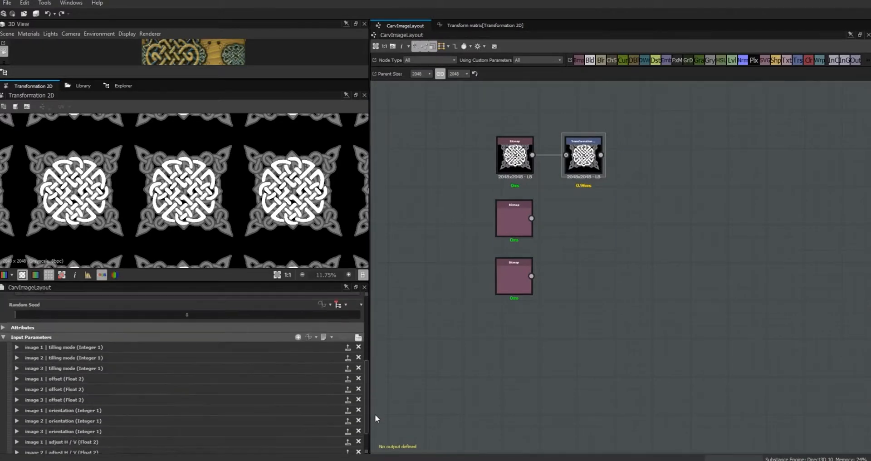
left_click(358, 337)
left_click(12, 412)
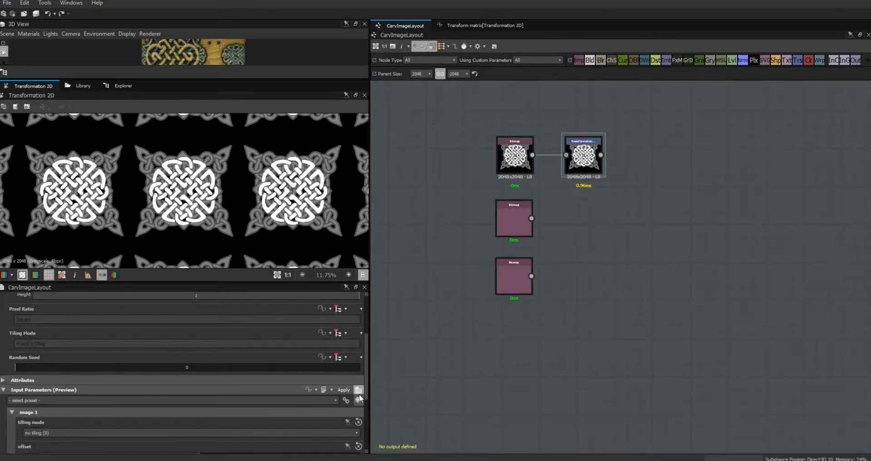
scroll(359, 394, "down", 5)
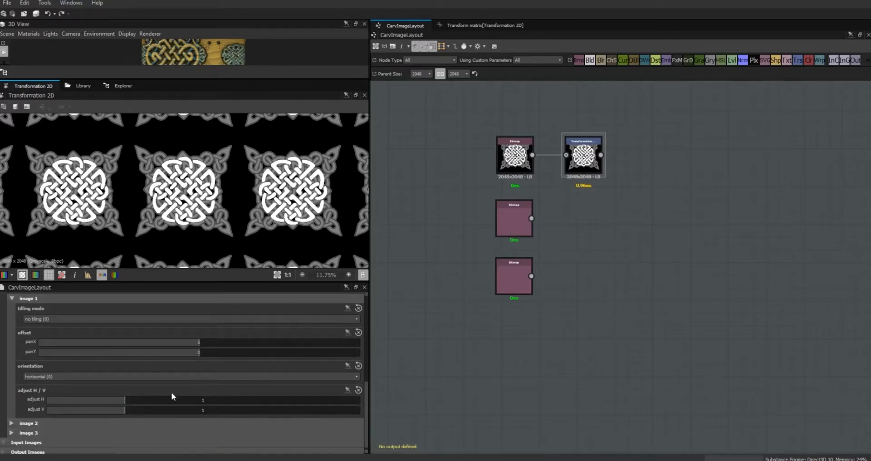
left_click_drag(124, 400, 179, 400)
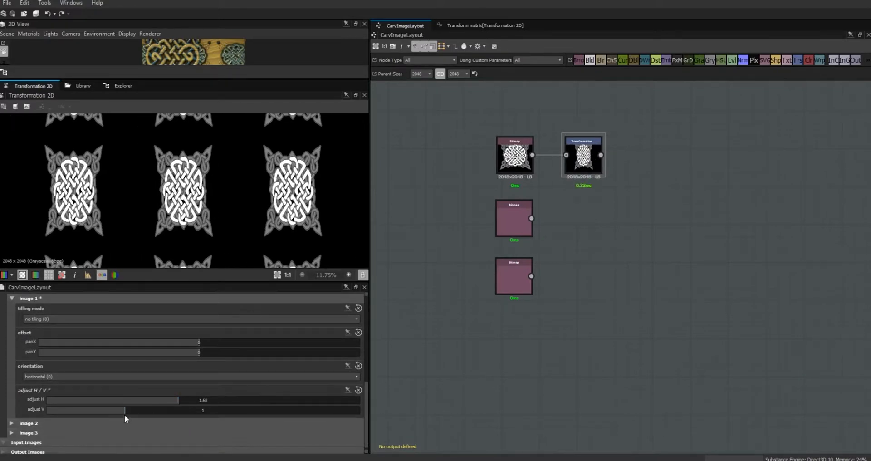
mouse_move(123, 409)
left_mouse_down()
mouse_move(91, 413)
mouse_move(118, 410)
left_mouse_up()
Step: Try image 1 with vertical orientation, adjust H at 2.34 and adjust V at 2.06
left_click(356, 376)
left_click(348, 391)
left_click_drag(167, 402, 218, 399)
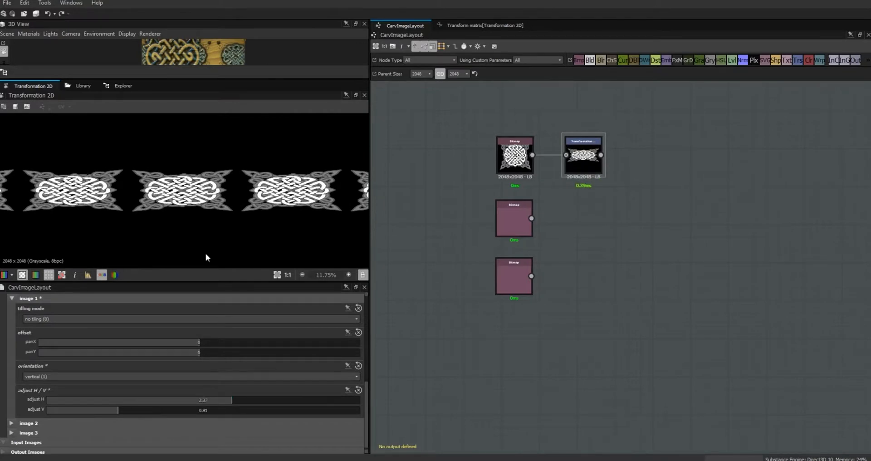
mouse_move(236, 398)
left_mouse_down()
mouse_move(152, 402)
mouse_move(229, 412)
left_mouse_up()
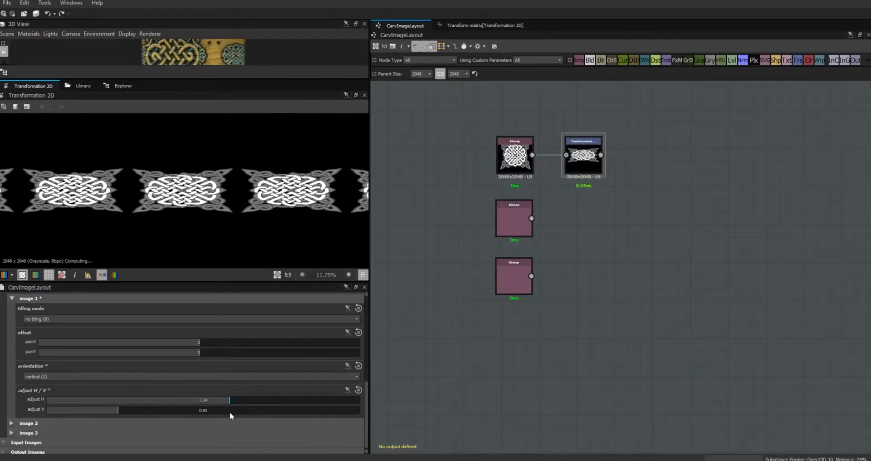
left_click_drag(132, 408, 207, 418)
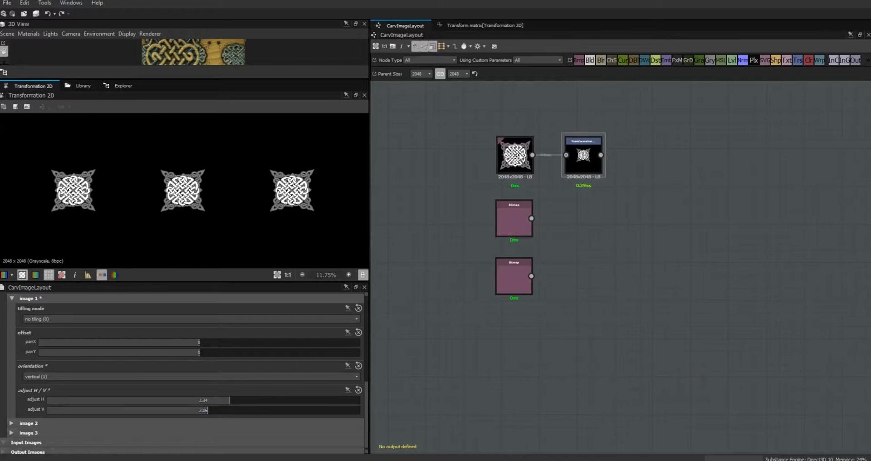
Step: Duplicate the Transformation 2D node twice and connect the copies to the second and third Bitmap nodes
left_click(584, 162)
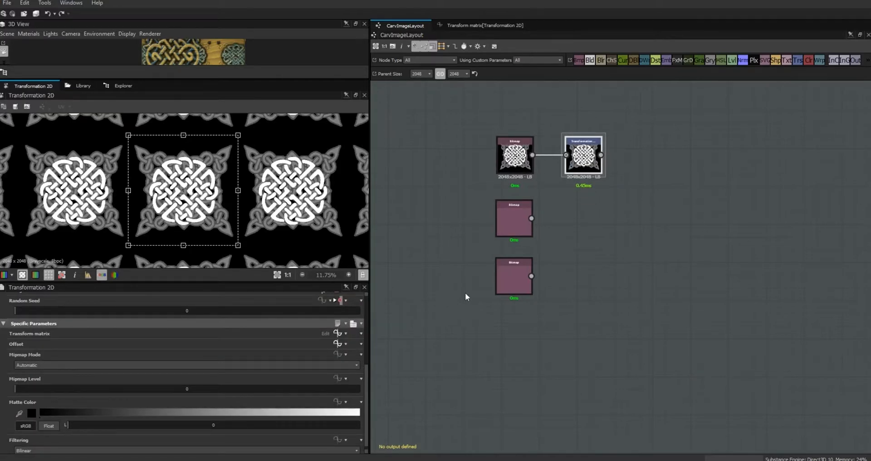
scroll(443, 314, "down", 2)
scroll(443, 313, "up", 2)
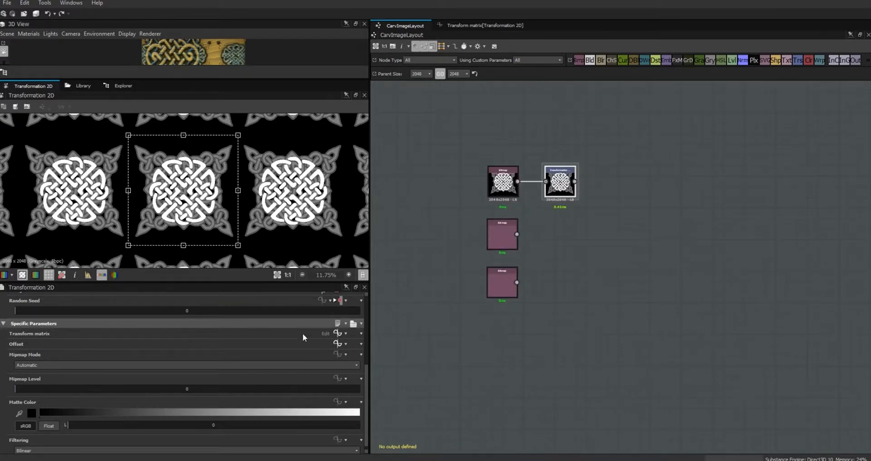
scroll(365, 403, "down", 1)
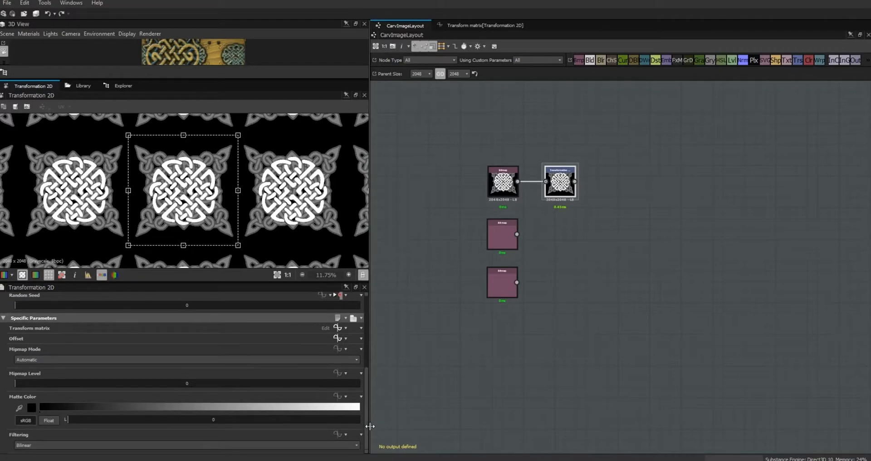
left_click_drag(367, 410, 366, 393)
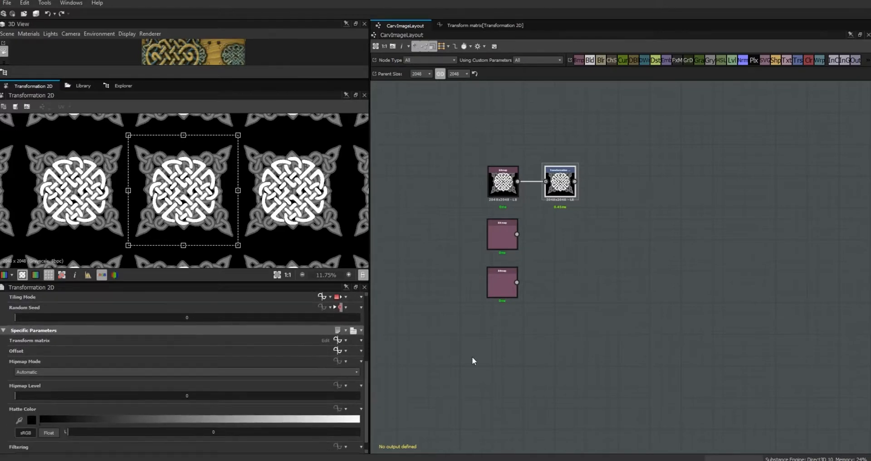
key("ctrl+d")
key("ctrl+d")
left_click_drag(621, 273, 559, 290)
left_click_drag(518, 234, 545, 234)
left_click_drag(516, 282, 546, 287)
Step: In the second Transformation 2D's Transform matrix function, switch the variables to image_2_adust and image_2_orientation
double_click(563, 233)
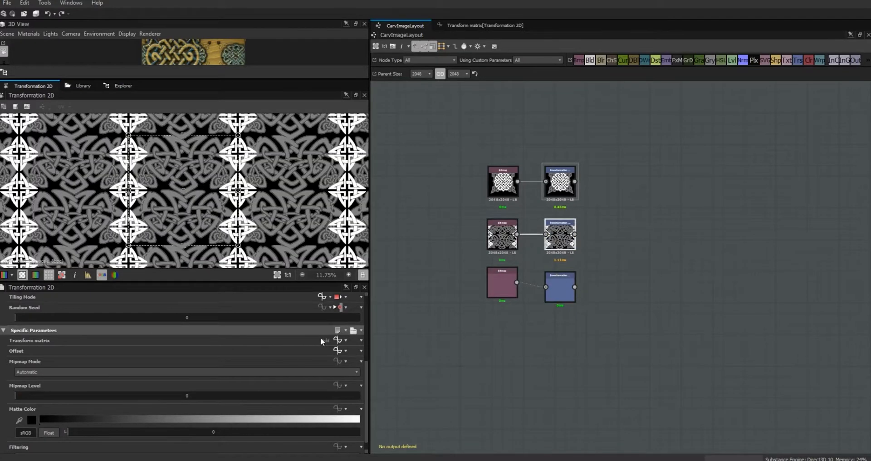
left_click(337, 339)
left_click(387, 264)
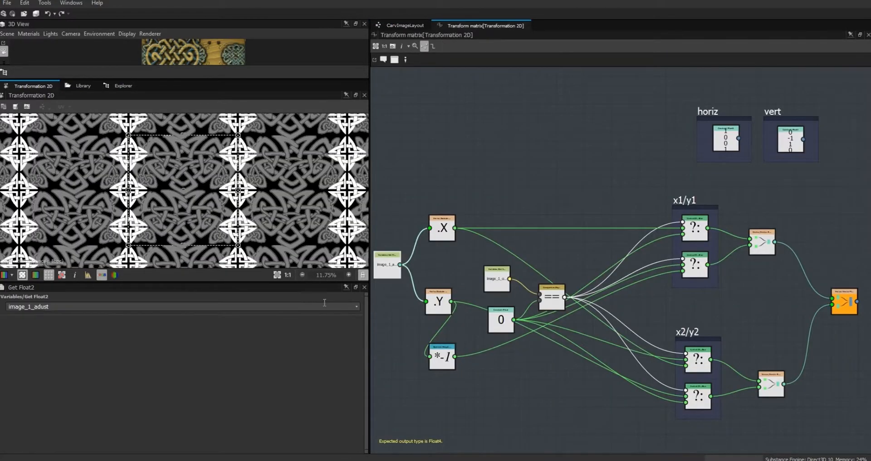
left_click(357, 306)
left_click(241, 352)
left_click(497, 282)
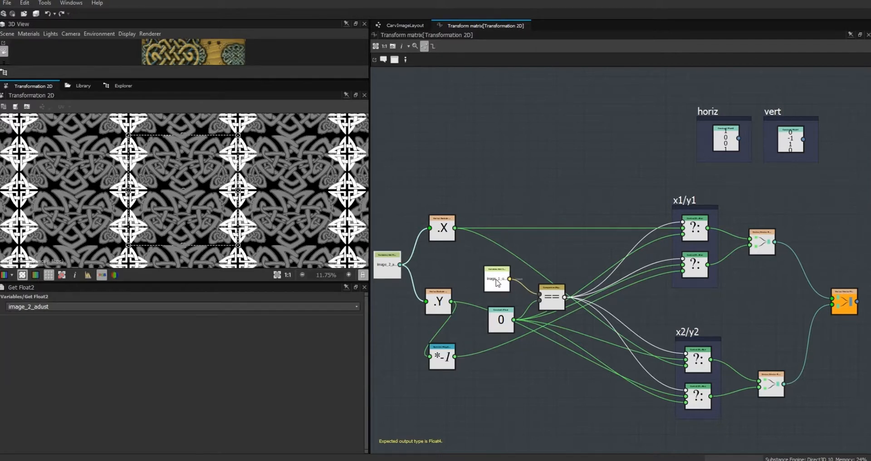
left_click(356, 307)
left_click(307, 353)
Step: Point the second Transformation 2D's Offset function to image 2's offset variable
left_click(405, 26)
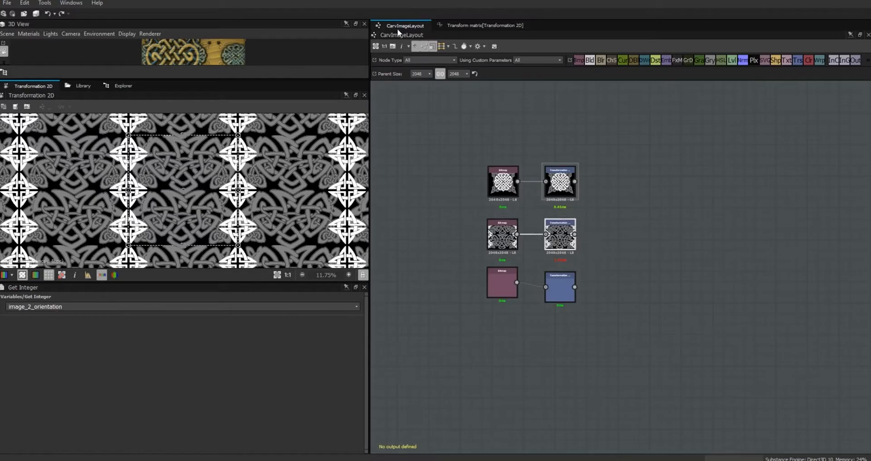
left_click(561, 234)
left_click_drag(367, 374, 367, 426)
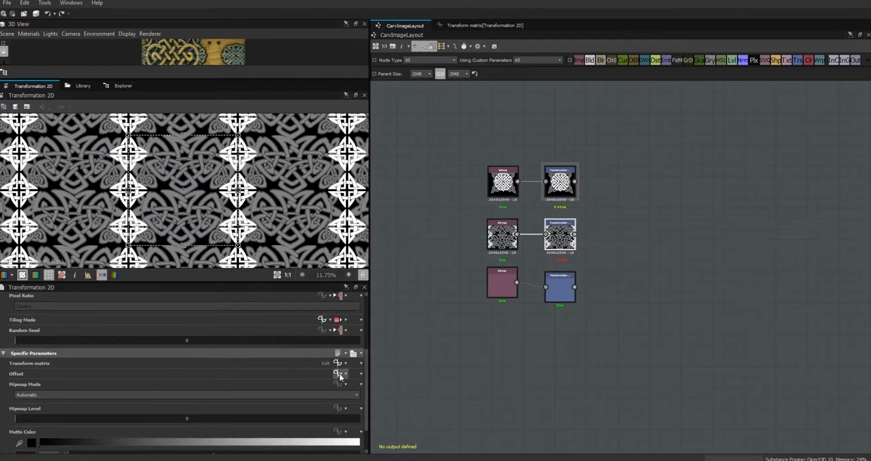
left_click(340, 375)
left_click(501, 311)
left_click(356, 306)
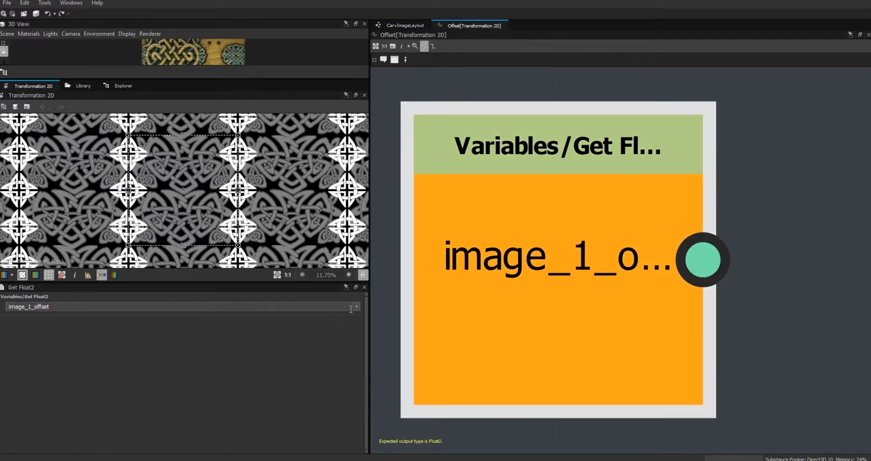
left_click(342, 334)
Step: Point the second Transformation 2D's Tiling Mode function to image 2's tiling mode variable
left_click(560, 234)
left_click_drag(366, 369, 367, 420)
left_click(340, 375)
left_click(558, 258)
left_click(356, 306)
left_click(339, 323)
Step: Point the third Transformation 2D's Tiling Mode function to image 3's tiling mode variable
left_click(410, 23)
left_click(560, 286)
left_click(340, 418)
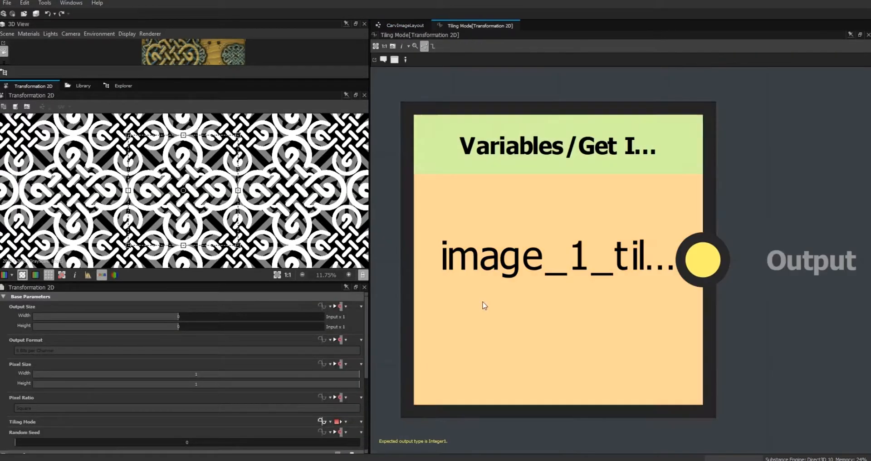
left_click(558, 259)
left_click(356, 307)
left_click(317, 329)
Step: Point the third Transformation 2D's Offset function to image 3's offset variable
left_click(406, 25)
left_click(561, 287)
scroll(363, 372, "down", 5)
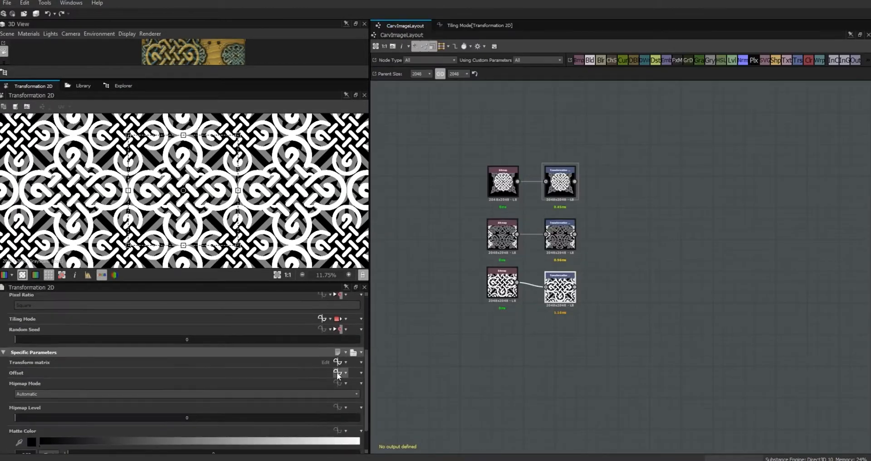
left_click(338, 372)
left_click(356, 307)
left_click(317, 339)
Step: In the third Transformation 2D's Transform matrix function, switch the variables to image 3's adjust variable and image_3_orientation
left_click(406, 25)
left_click(561, 286)
scroll(363, 372, "down", 5)
left_click(335, 382)
left_click(388, 266)
left_click(356, 306)
left_click(497, 277)
left_click(356, 306)
left_click(334, 358)
Step: Back in the CarvImageLayout graph, preview the input parameters and try image 2's adjust H at 2.46
left_click(414, 26)
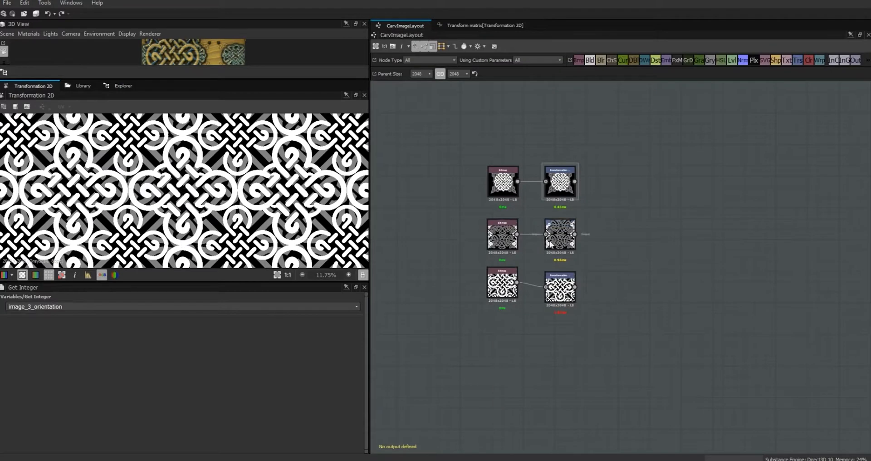
left_click(450, 242)
left_click_drag(366, 343, 365, 406)
left_click(358, 349)
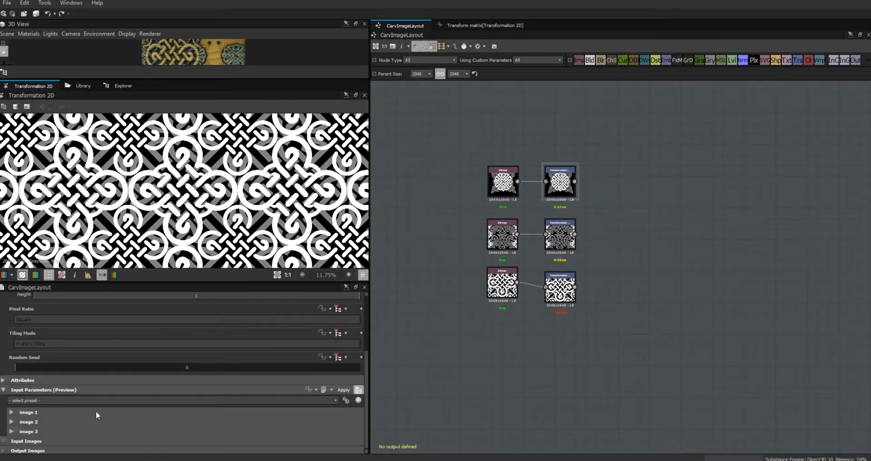
left_click(11, 424)
left_click_drag(364, 386, 368, 421)
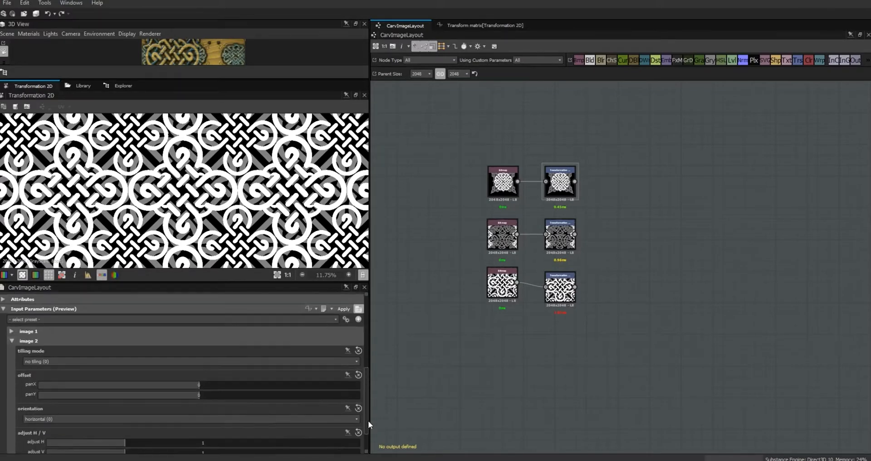
left_click_drag(139, 444, 239, 458)
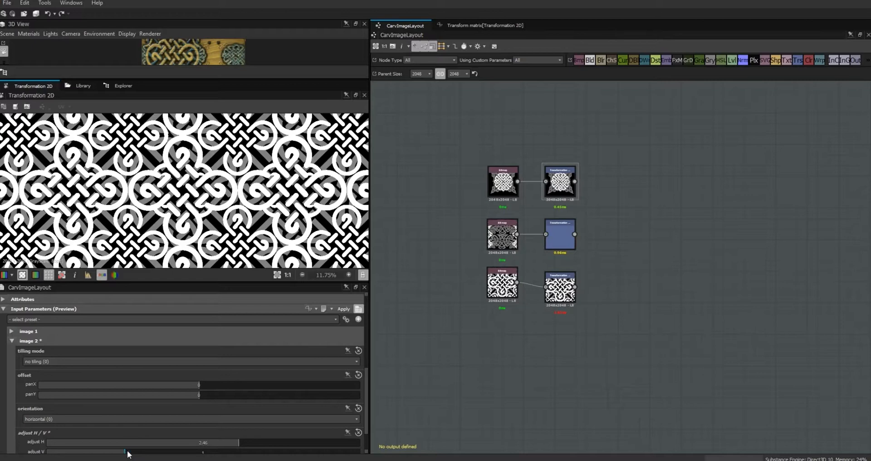
Step: Show the second Transformation 2D in the 2D view and try image 2 with vertical orientation and changed H/V adjustment
double_click(561, 234)
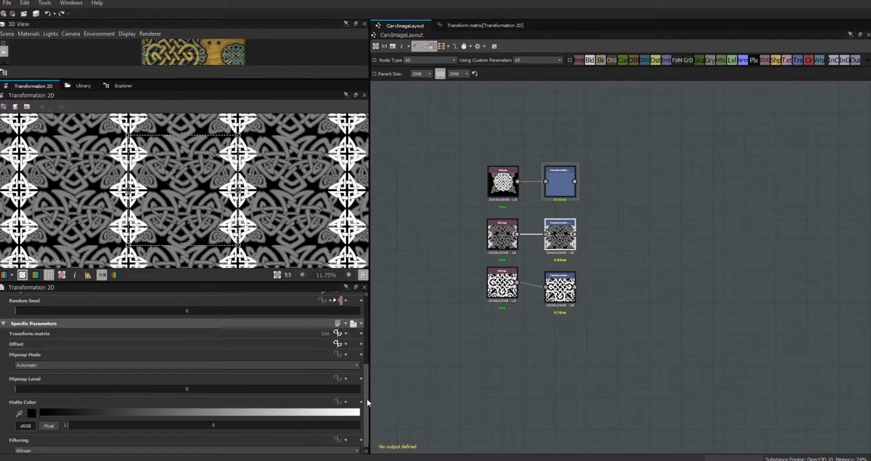
double_click(472, 307)
left_click_drag(366, 405, 371, 424)
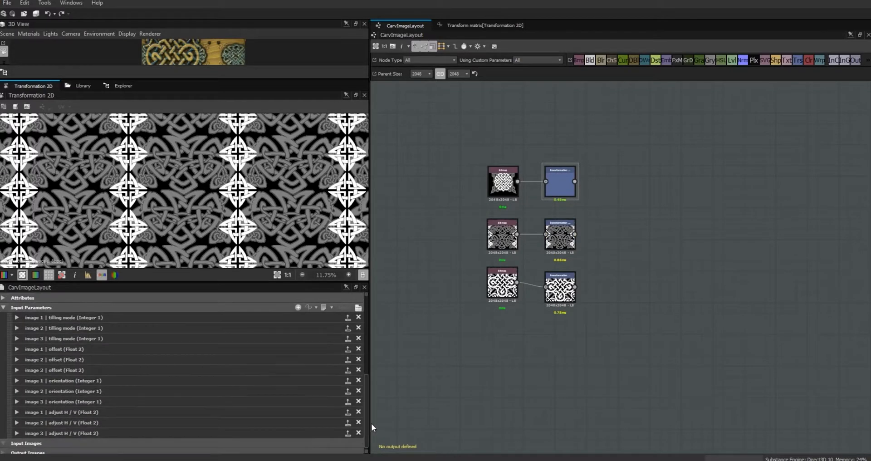
left_click(358, 307)
left_click(12, 420)
left_click_drag(365, 379, 366, 420)
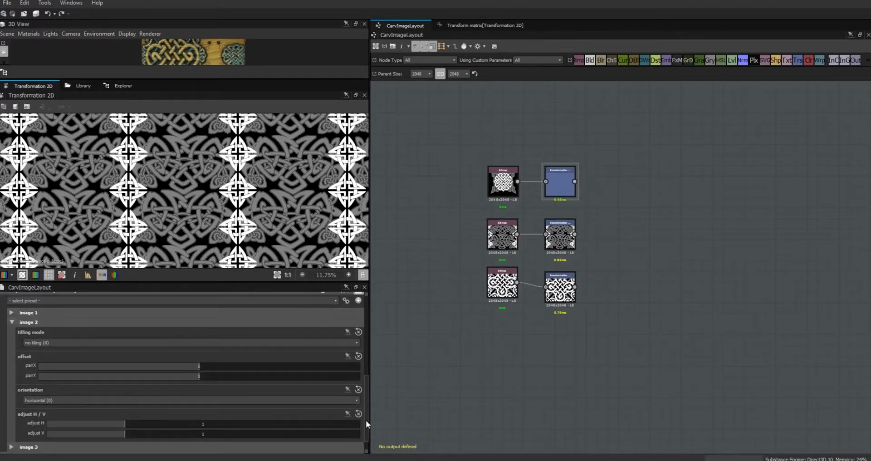
left_click(354, 400)
left_click(346, 415)
left_click_drag(218, 425, 149, 432)
Step: Show the third Transformation 2D in the 2D view and try image 3 with vertical orientation and adjust H at 2.1
double_click(559, 285)
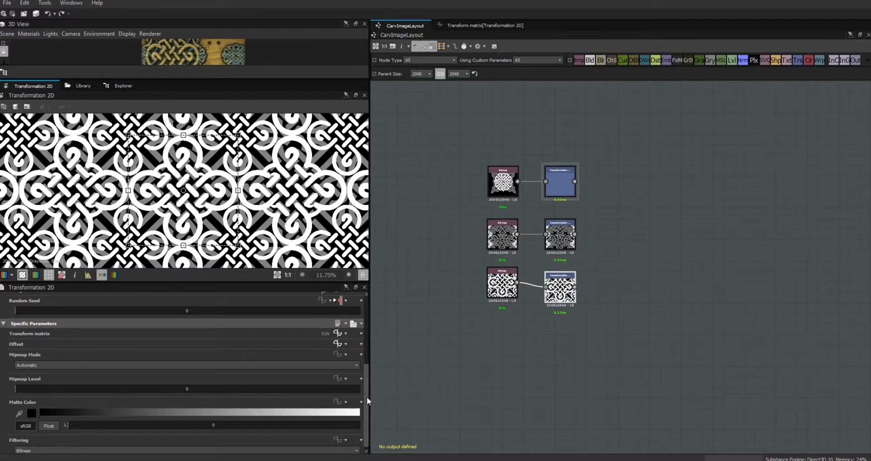
left_click(418, 381)
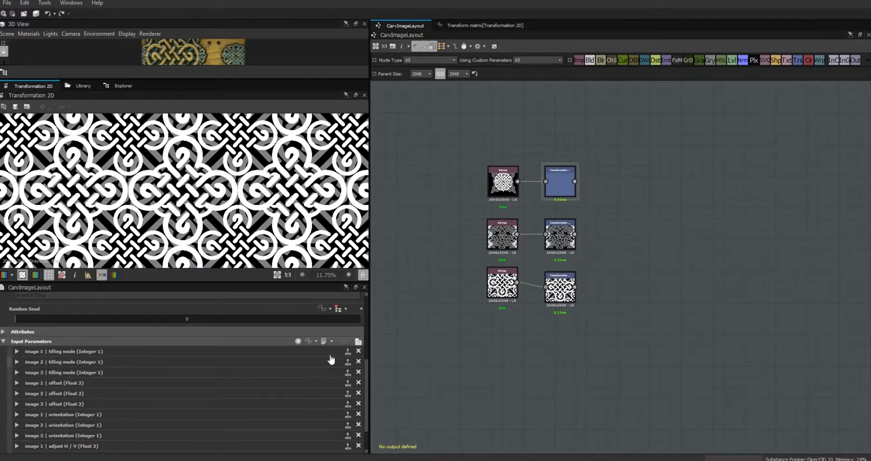
left_click(358, 342)
left_click(12, 431)
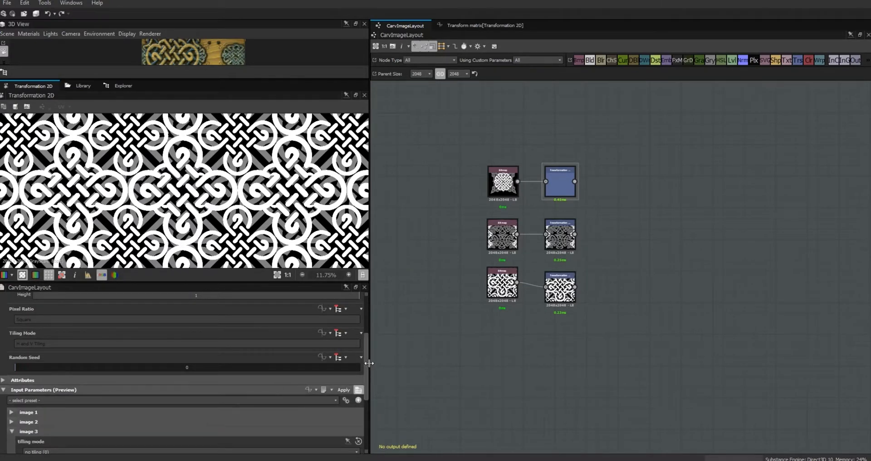
scroll(361, 401, "down", 6)
left_click_drag(127, 416, 138, 434)
left_click(336, 393)
left_click(326, 408)
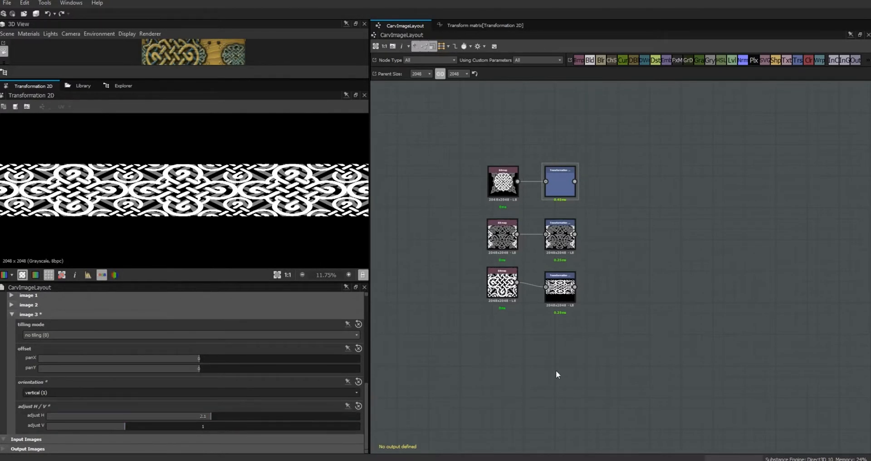
Step: Move the second and third Transformation 2D nodes up so the column is spaced more tightly
left_click(558, 291)
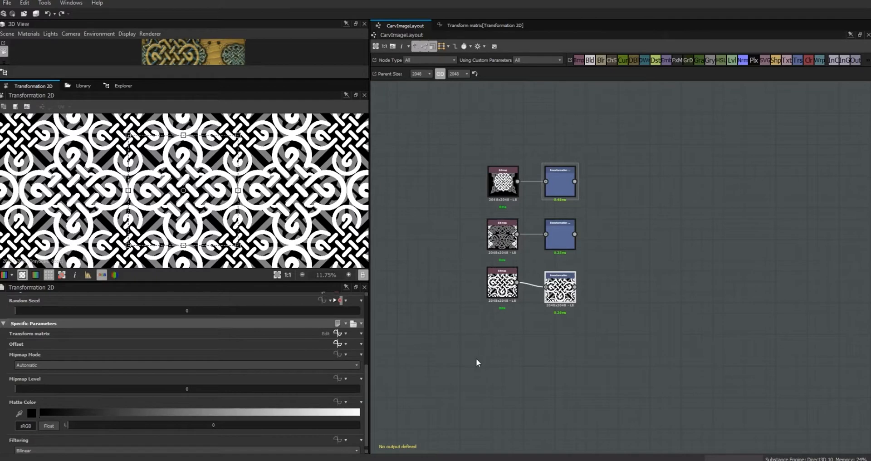
left_click(566, 231)
left_click_drag(566, 228, 565, 223)
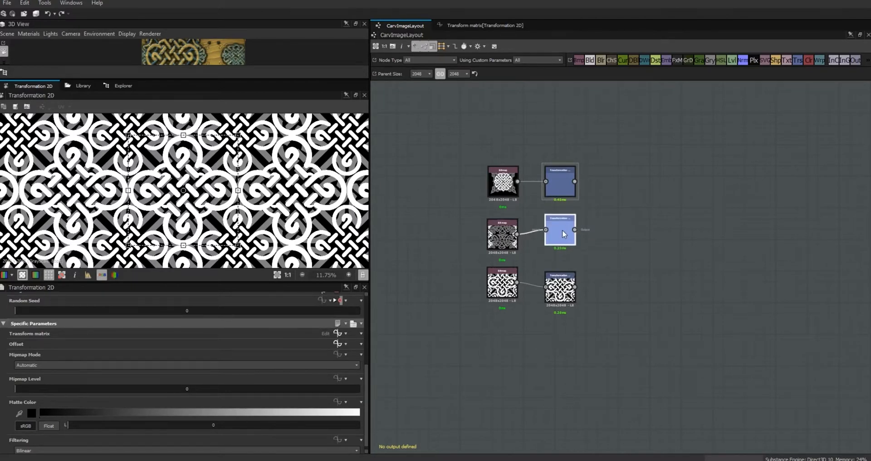
left_click_drag(561, 290, 562, 279)
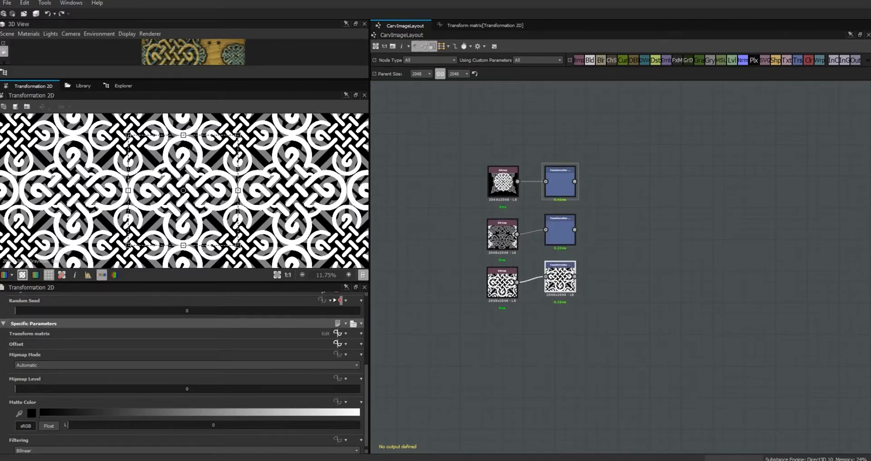
Step: Align the second and third Transformation 2D nodes with their bitmaps and show all three Transformation 2D nodes in the 2D view
left_click_drag(562, 231, 562, 235)
left_click_drag(562, 277, 562, 282)
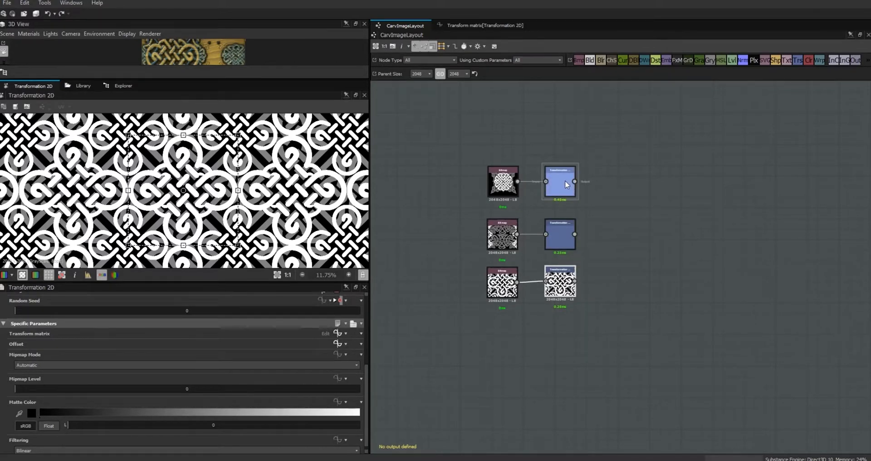
left_click(559, 191)
left_click(559, 232)
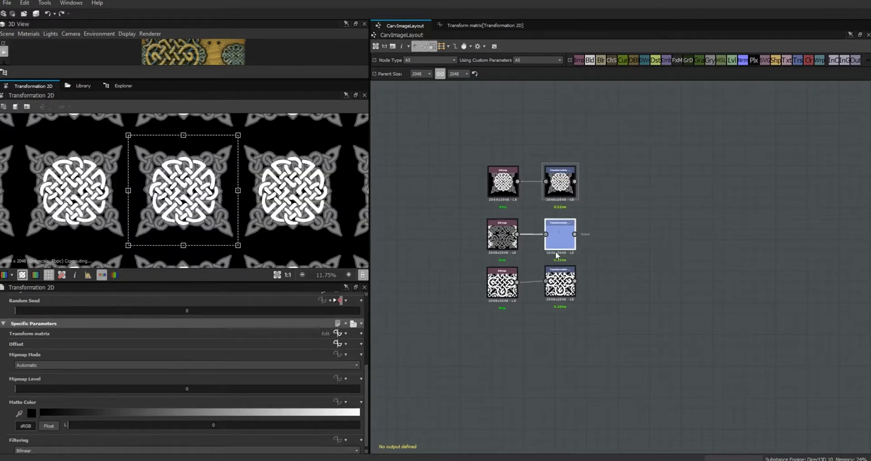
left_click(556, 290)
Step: Add a Blend node with the first Transformation 2D as foreground, the second as background, and the blending mode Max (Lighten)
left_click_drag(589, 59, 664, 183)
left_click_drag(577, 180, 652, 174)
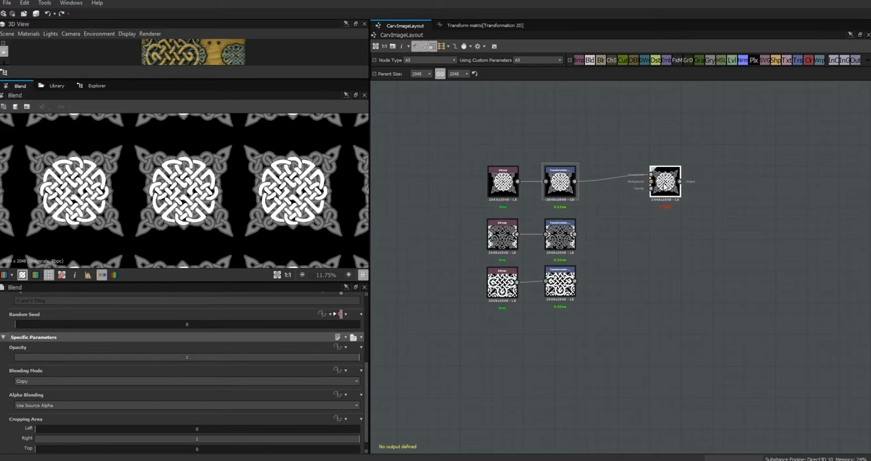
left_click_drag(638, 187, 651, 181)
scroll(368, 384, "down", 1)
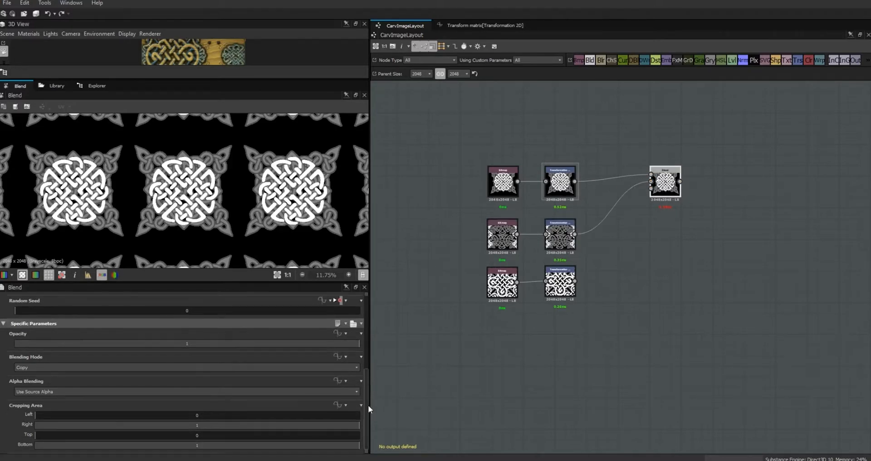
left_click(270, 368)
left_click(230, 413)
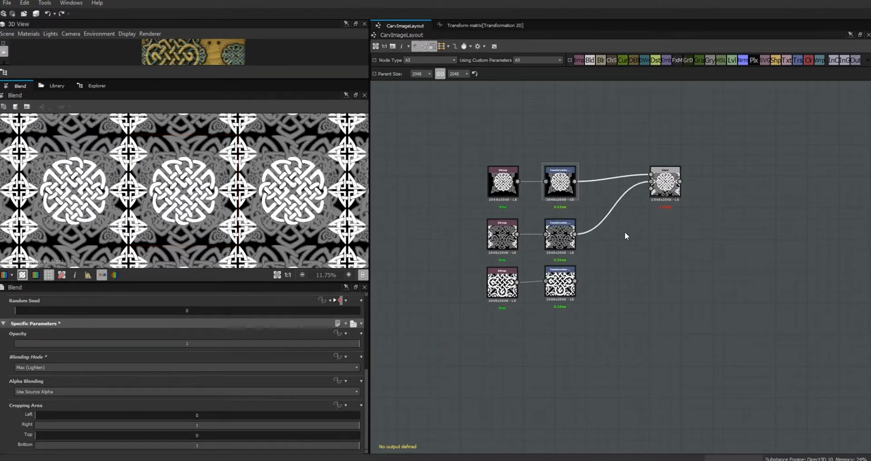
Step: Disconnect both Transformation 2D nodes from the Blend node
key("Delete")
left_click_drag(575, 181, 667, 196)
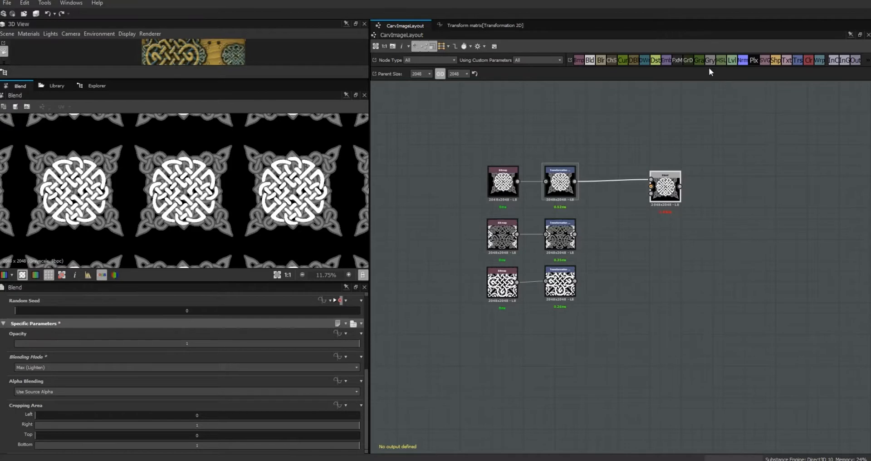
key("Delete")
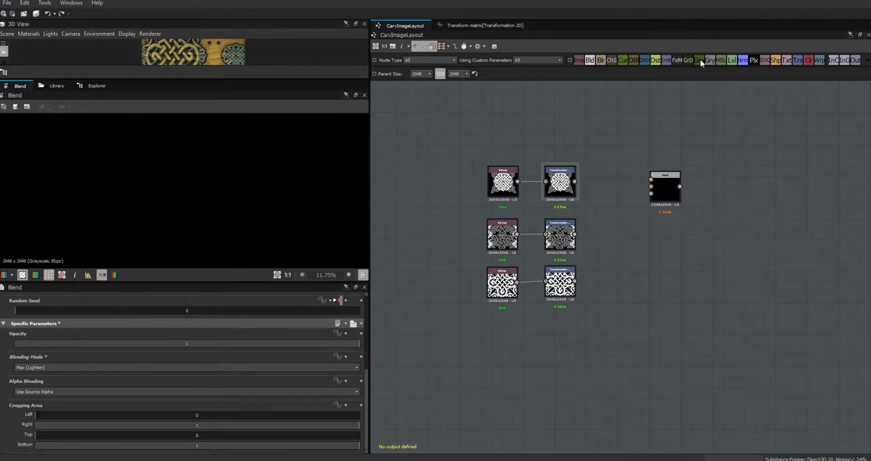
Step: Add a Gradient Map after each of the three Transformation 2D nodes and feed the first one into the Blend's foreground
left_click_drag(627, 144, 625, 141)
left_click_drag(575, 181, 609, 139)
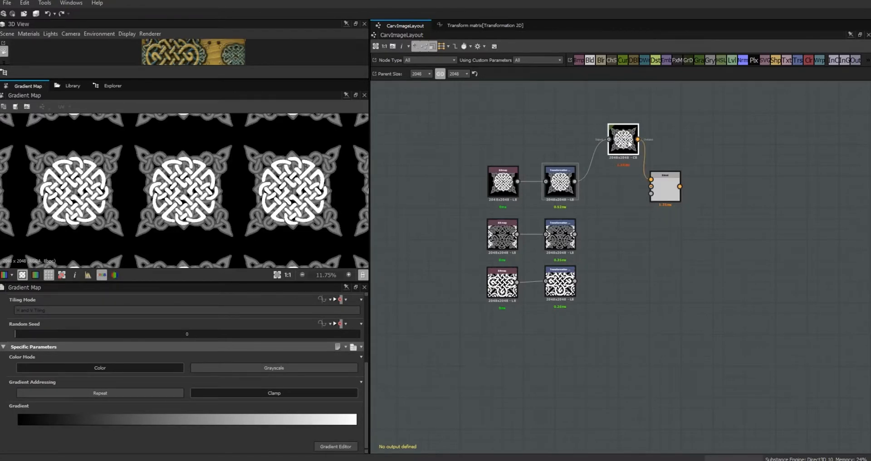
left_click_drag(653, 227, 609, 234)
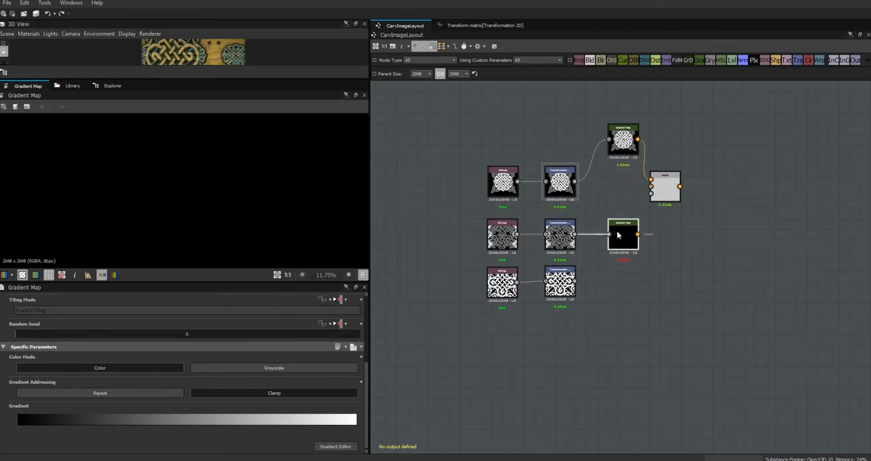
left_click_drag(619, 292, 623, 297)
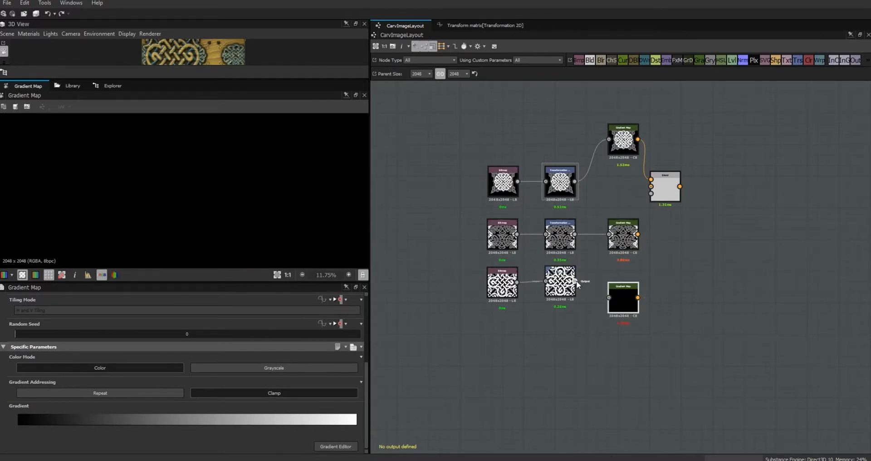
left_click_drag(574, 281, 627, 286)
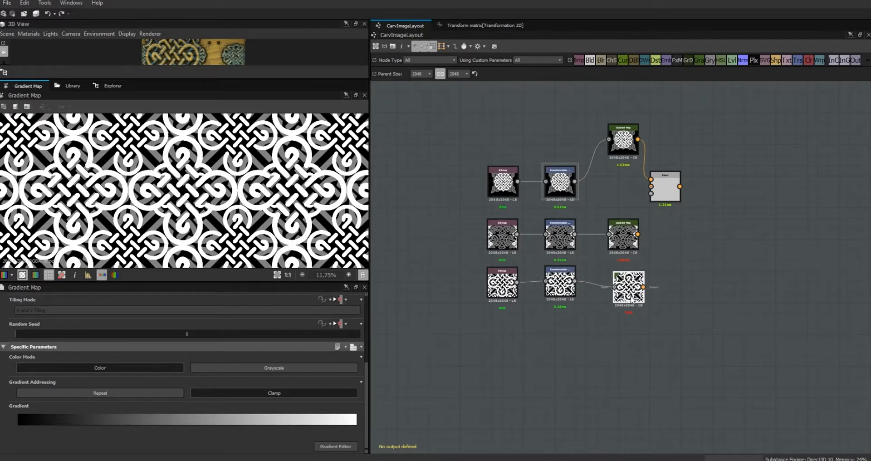
Step: Dock the first Gradient Map to its Blend, then add a Blend for image 2 and dock its Gradient Map there
left_click(626, 140)
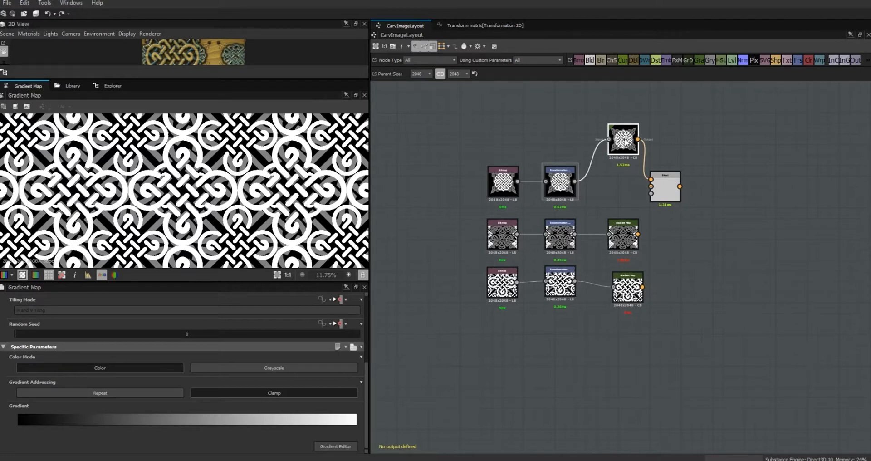
key("Delete")
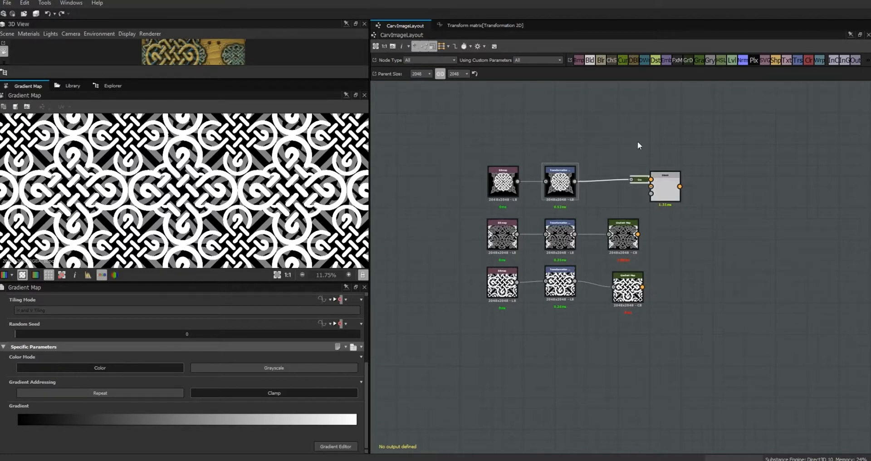
left_click_drag(673, 237, 675, 236)
left_click_drag(638, 234, 660, 236)
left_click(625, 236)
key("d")
Step: Add a third Blend fed by image 3's Gradient Map, dock that Gradient Map, and line up the Blend nodes in a column
left_click_drag(590, 60, 675, 298)
left_click_drag(642, 286, 661, 290)
left_click(652, 293)
key("Delete")
left_click(628, 289)
key("d")
left_click_drag(656, 248, 667, 237)
left_click_drag(676, 300, 666, 284)
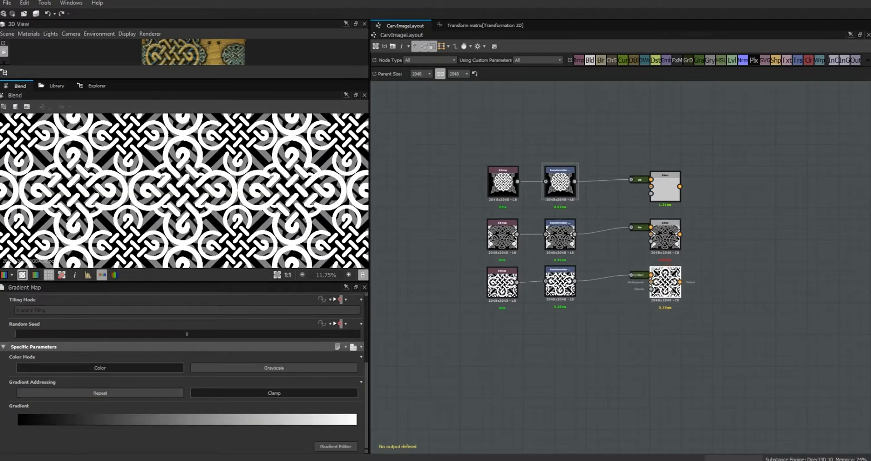
Step: Show the first Blend in the 2D view and try image 1's adjust H at 1.93 in the input parameter preview
double_click(670, 192)
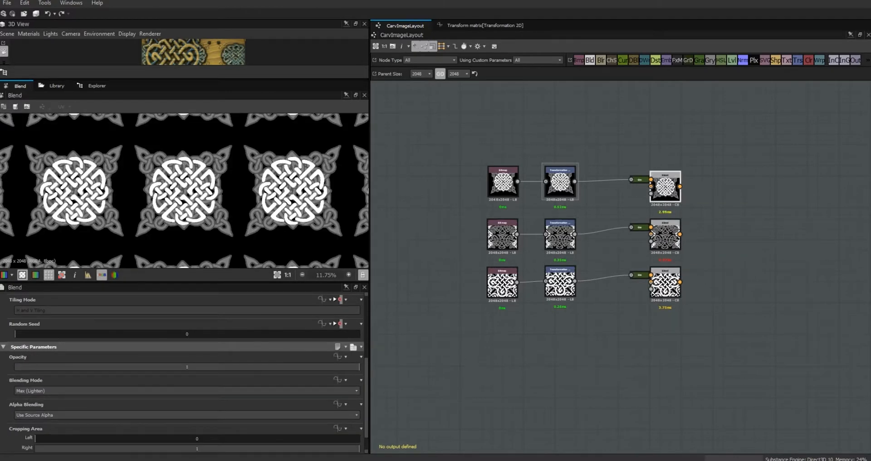
left_click(423, 233)
left_click(336, 410)
left_click_drag(366, 383, 372, 413)
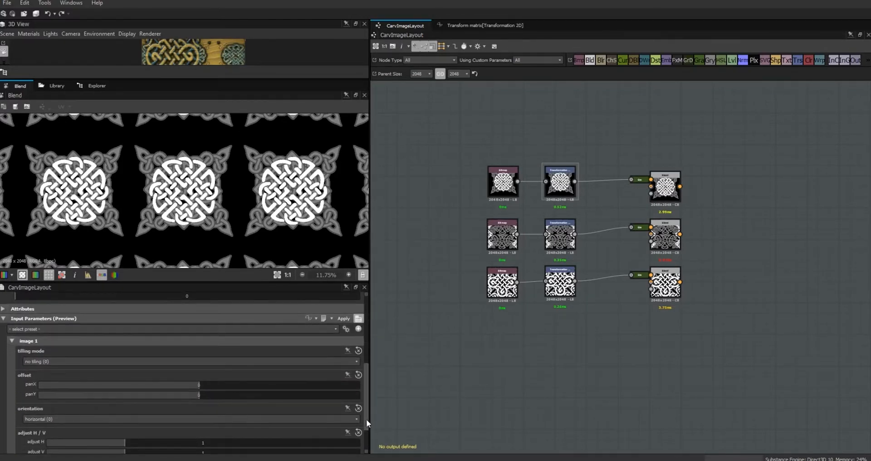
scroll(120, 414, "down", 2)
left_click_drag(124, 398, 205, 396)
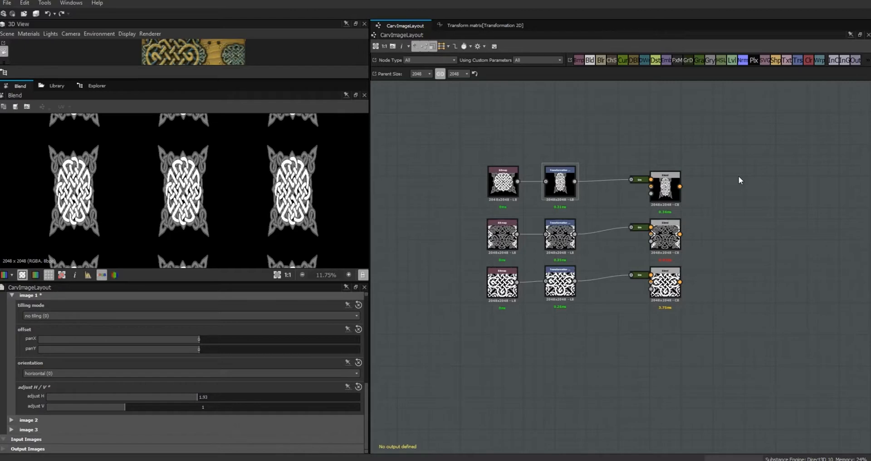
Step: Duplicate the first Transformation 2D node and place the copy below the third row
left_click(563, 183)
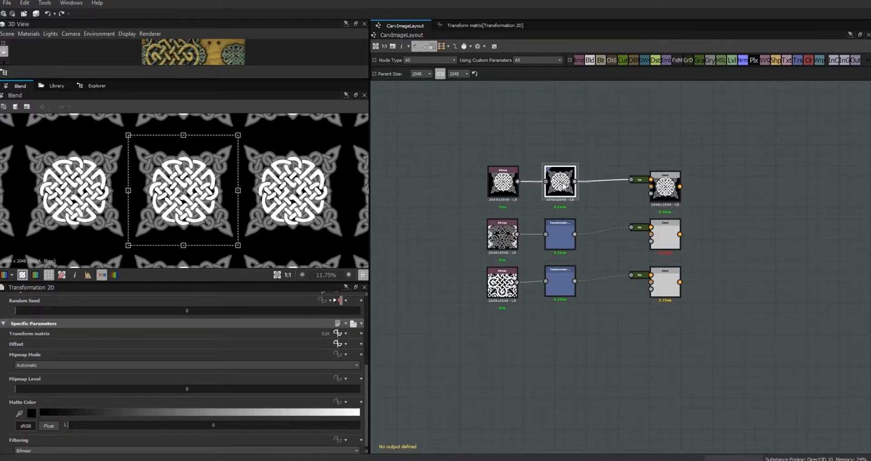
key("ctrl+d")
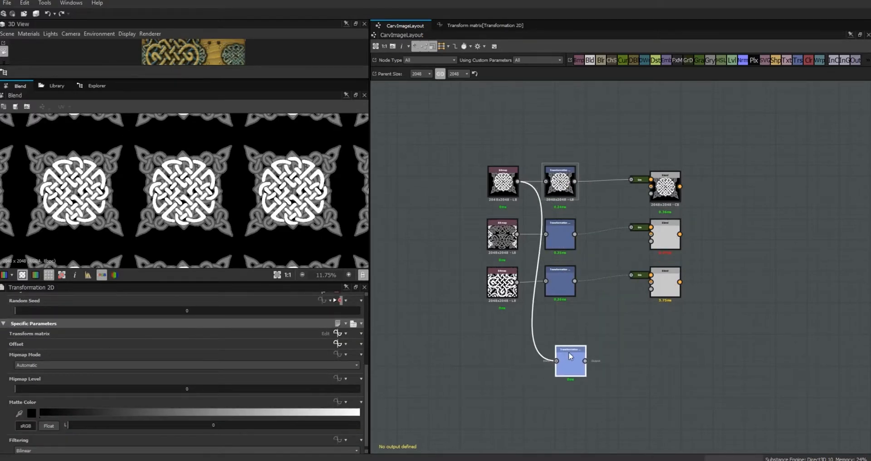
key("ctrl+d")
key("ctrl+d")
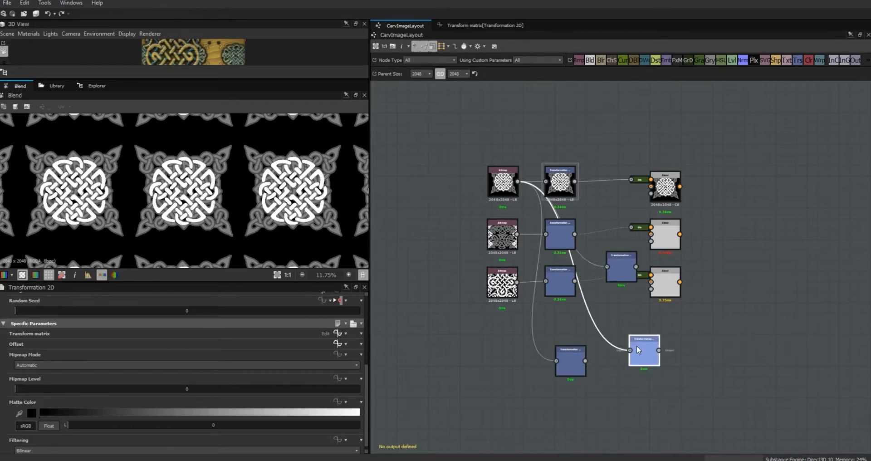
key("ctrl+z")
key("Delete")
Step: Duplicate the second and third Transformation 2D nodes and place the copies beneath the first copy
left_click(556, 230)
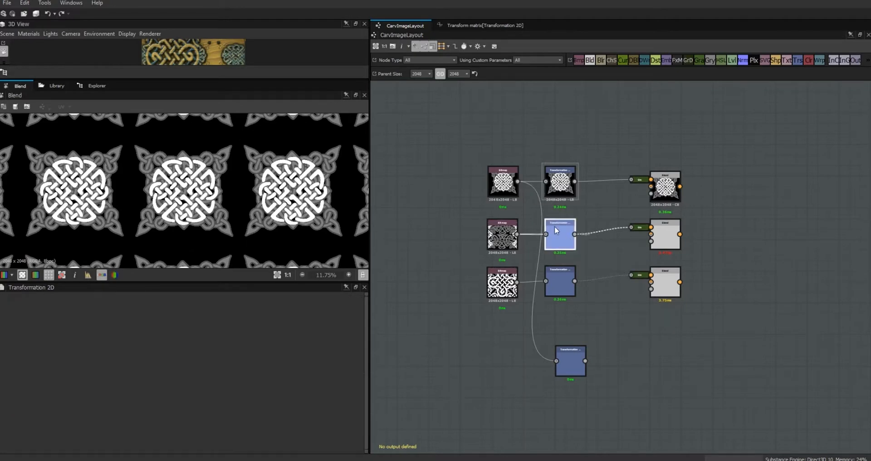
key("ctrl+d")
left_click(573, 405)
left_click(564, 284)
key("ctrl+d")
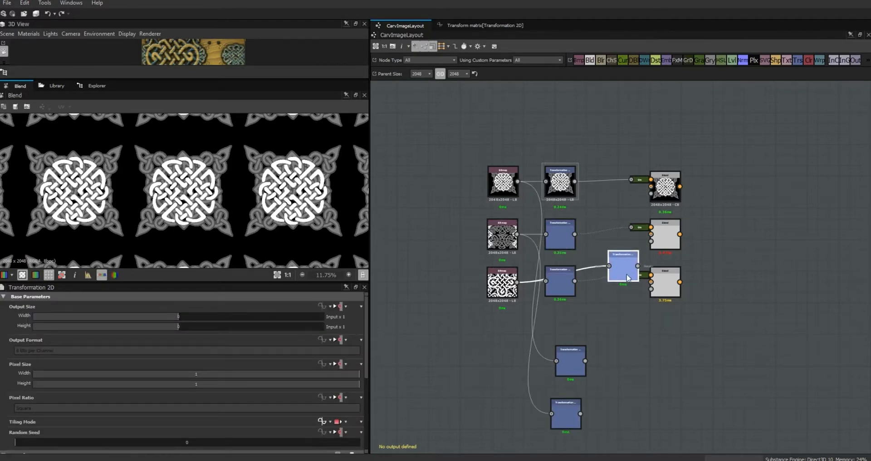
left_click(568, 451)
Step: Arrange the three duplicated Transformation 2D nodes in an evenly spaced column
left_click_drag(569, 350, 565, 339)
left_click(563, 395)
left_click_drag(565, 398, 564, 383)
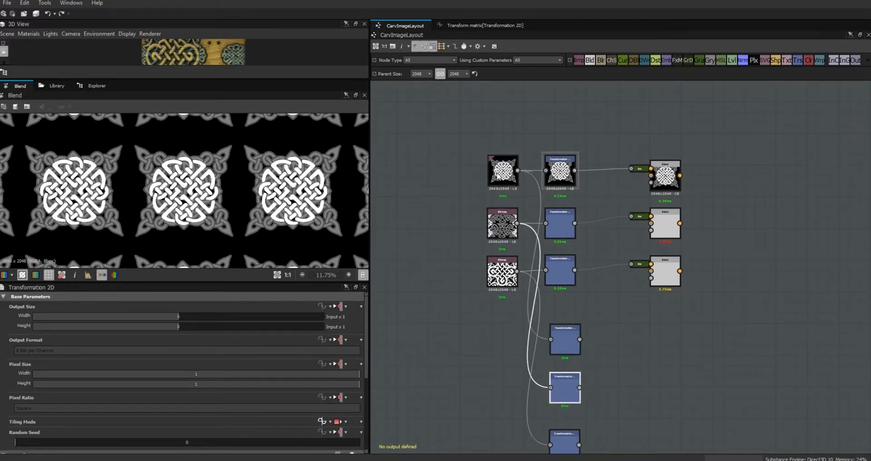
left_click_drag(568, 444, 568, 434)
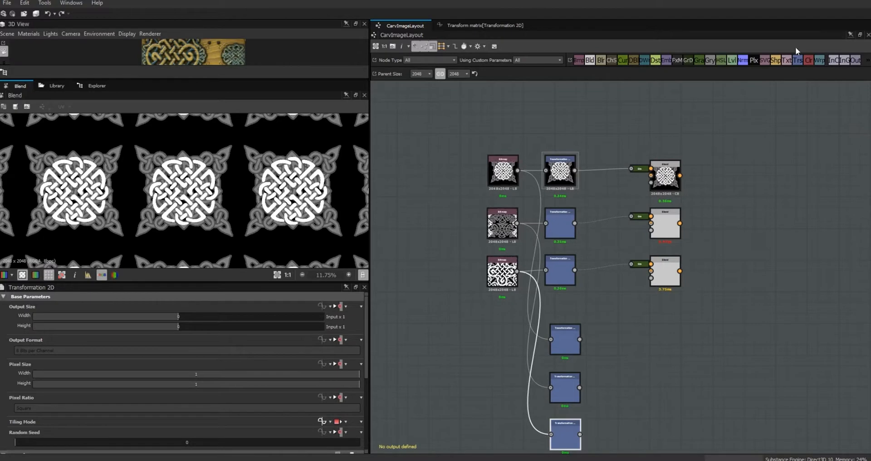
Step: Add a Uniform Color node in Grayscale mode with white output and feed it into the three duplicated Transformation 2D nodes
left_click_drag(493, 375, 494, 376)
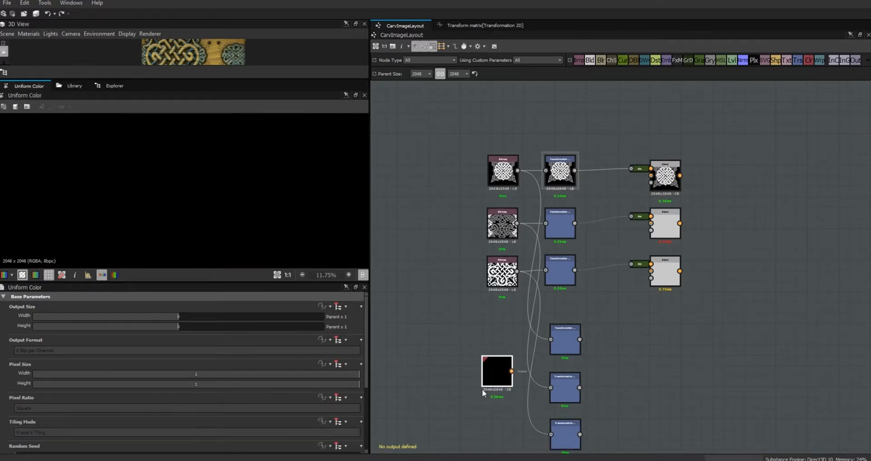
left_click_drag(367, 383, 397, 434)
left_click(274, 383)
left_click_drag(551, 339, 511, 372)
left_click_drag(496, 376, 496, 381)
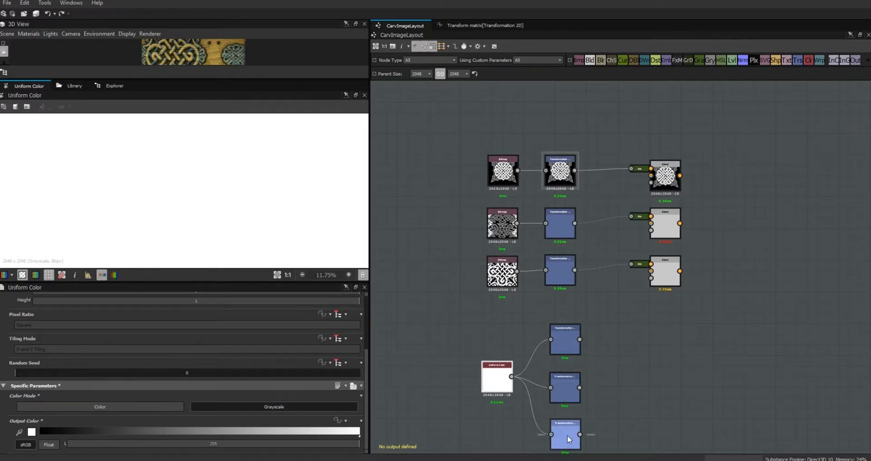
Step: Connect the three duplicated Transformation 2D nodes to the opacity inputs of their matching Blends and view each Blend in the 2D view
left_click_drag(580, 340, 651, 183)
left_click_drag(580, 388, 651, 230)
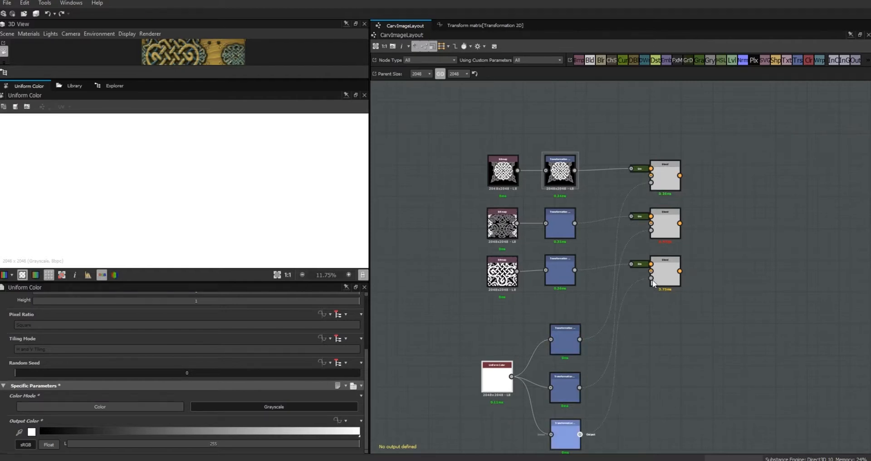
left_click(666, 181)
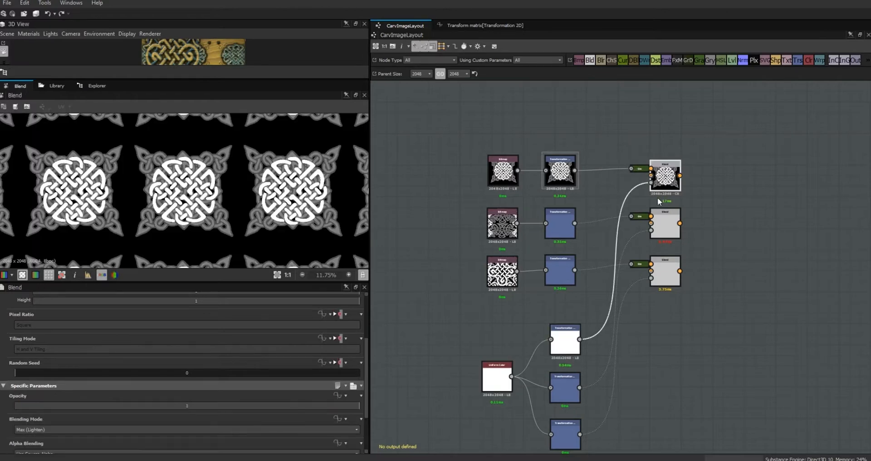
double_click(664, 219)
double_click(667, 270)
double_click(665, 177)
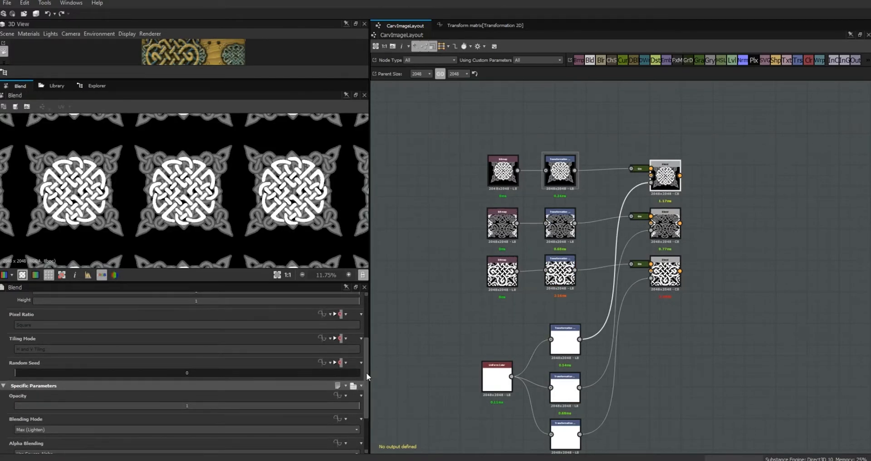
Step: Preview the graph's input parameters and try image 1's adjust H at 1.95 with the opacity mask in place
left_click_drag(366, 372, 367, 430)
double_click(415, 360)
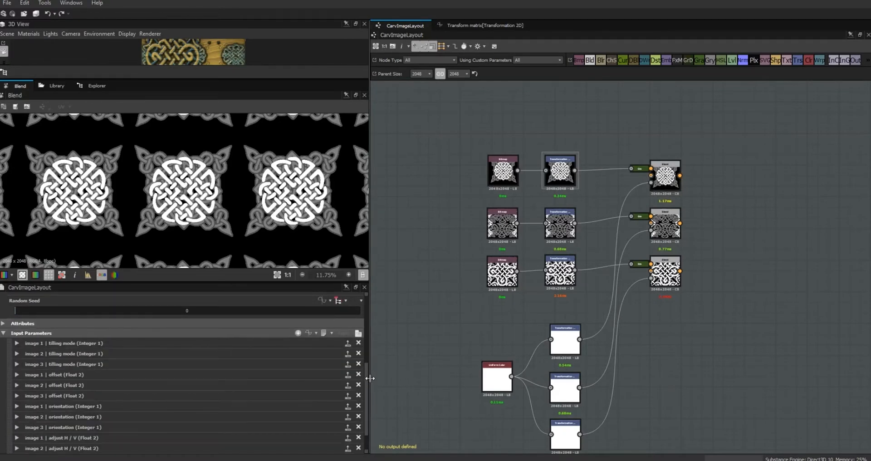
left_click(358, 333)
left_click(12, 413)
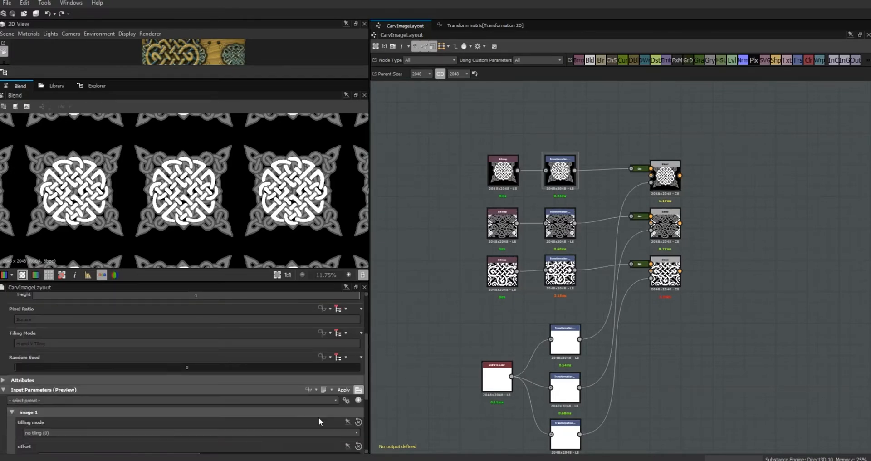
scroll(356, 408, "down", 3)
left_click_drag(125, 437, 199, 437)
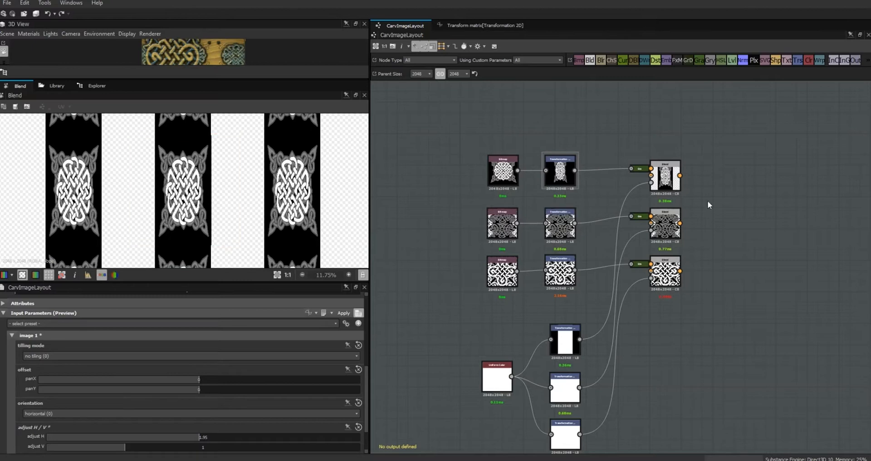
Step: Combine the first two masked Blends in a new Blend, and combine that result with the third in another Blend
left_click_drag(756, 190, 749, 190)
left_click_drag(679, 175, 739, 208)
left_click_drag(590, 59, 813, 244)
left_click_drag(754, 207, 679, 271)
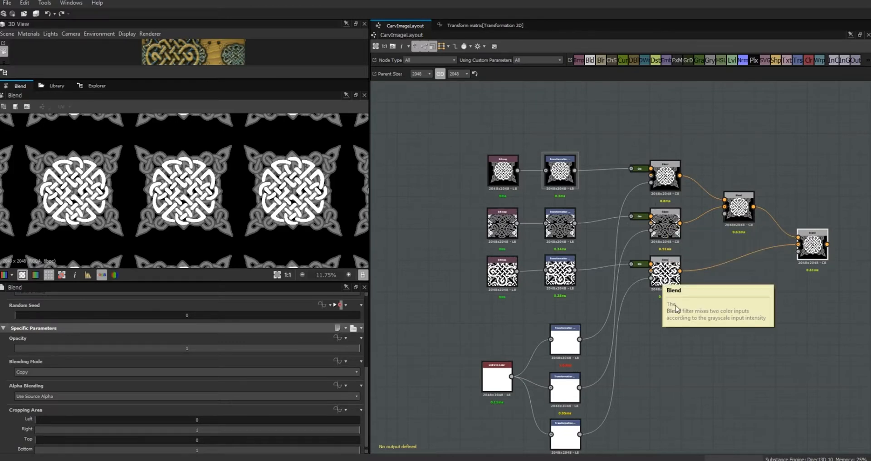
Step: Add a Grayscale Conversion node, feed the final Blend into it, and line it up beside that Blend
middle_click_drag(812, 331, 667, 350)
left_click_drag(657, 271, 659, 272)
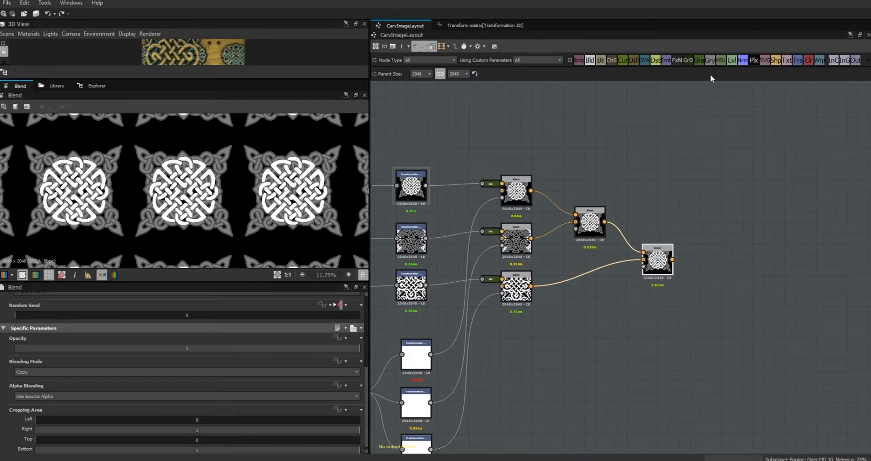
left_click_drag(739, 241, 738, 240)
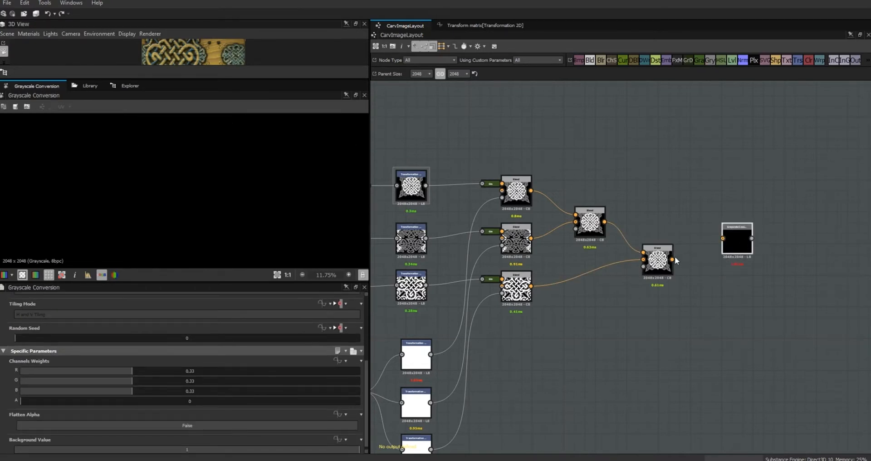
left_click_drag(672, 260, 722, 238)
scroll(766, 289, "down", 1)
middle_click_drag(766, 290, 639, 276)
left_click_drag(618, 242, 615, 260)
Step: Add an Output node after the Grayscale Conversion and give it an RGBA usage entry set to any
right_click(707, 250)
mouse_move(768, 256)
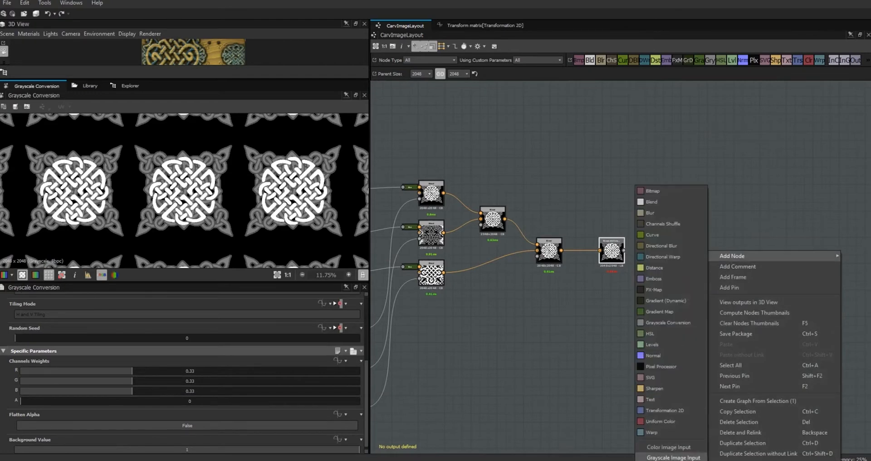
left_click(670, 456)
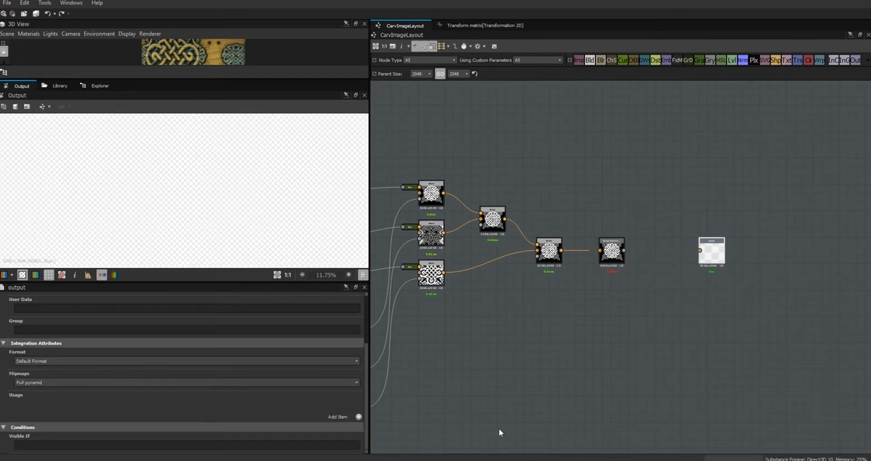
left_click(358, 417)
left_click(335, 403)
mouse_move(336, 420)
left_mouse_down()
mouse_move(338, 443)
mouse_move(341, 413)
left_mouse_up()
scroll(338, 443, "down", 2)
left_click(293, 439)
left_click(336, 403)
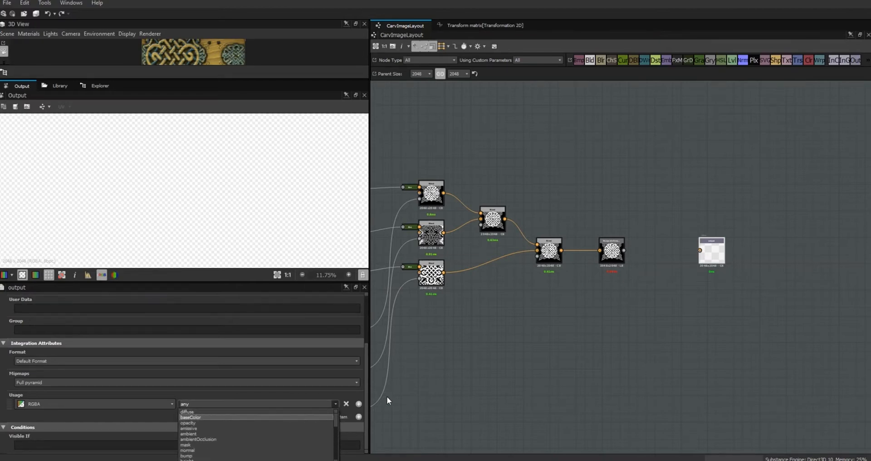
Step: Set the Output node's identifier to image and connect the Grayscale Conversion to it
left_click(419, 418)
scroll(366, 391, "up", 3)
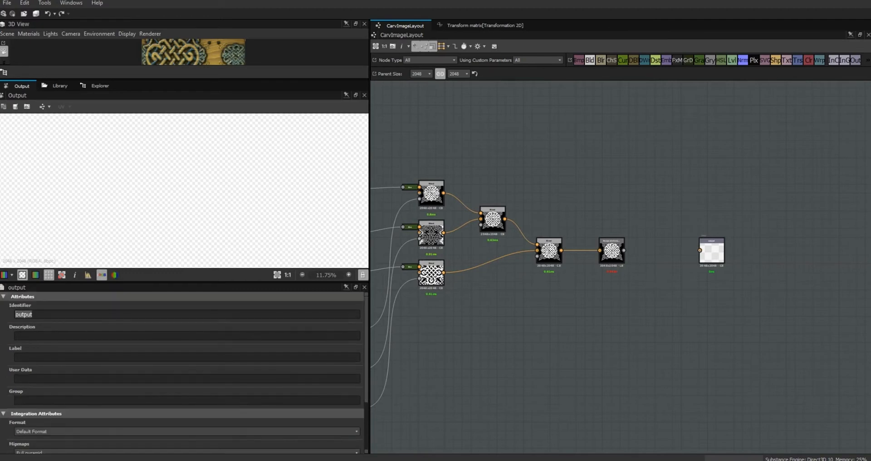
type("ima")
type("image")
left_click_drag(366, 396, 367, 420)
left_click_drag(624, 250, 700, 250)
Step: Preview the graph's input parameters and expand the image 1, image 2 and image 3 groups
middle_click_drag(553, 310, 659, 310)
double_click(507, 328)
scroll(367, 389, "down", 4)
left_click(358, 356)
left_click(11, 432)
left_click(11, 422)
left_click(11, 412)
scroll(365, 350, "down", 5)
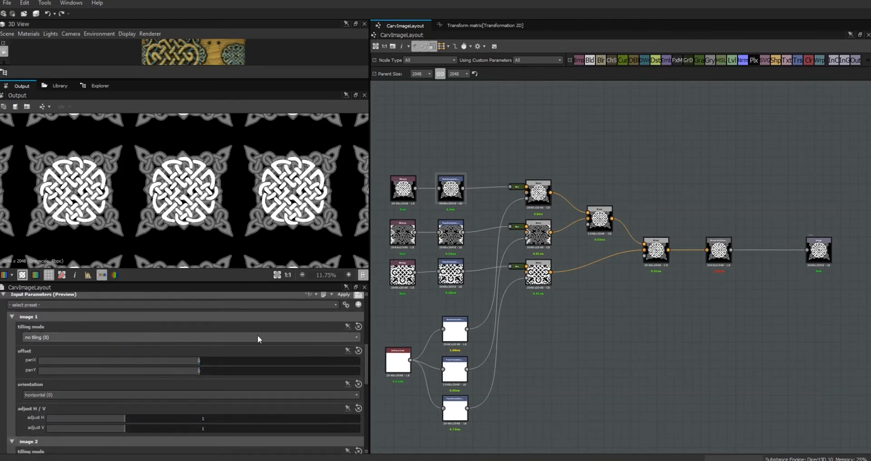
Step: Try image 1 with h tiling, adjust H 3.08 and adjust V 3.07, and show the Output node in the 2D view
left_click(358, 336)
left_click(341, 353)
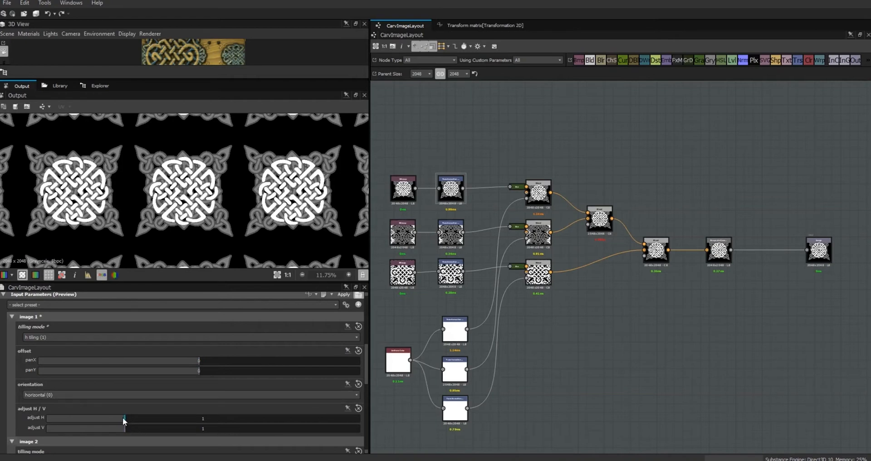
left_click_drag(123, 417, 287, 418)
left_click_drag(113, 431, 287, 424)
double_click(828, 255)
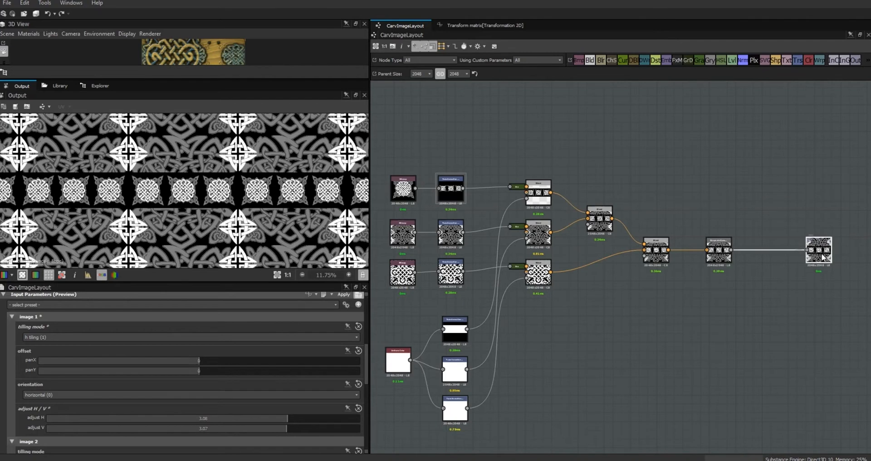
Step: Preview the input parameters again and test image 1 with adjust H and V at 3.36 and h tiling
left_click(557, 362)
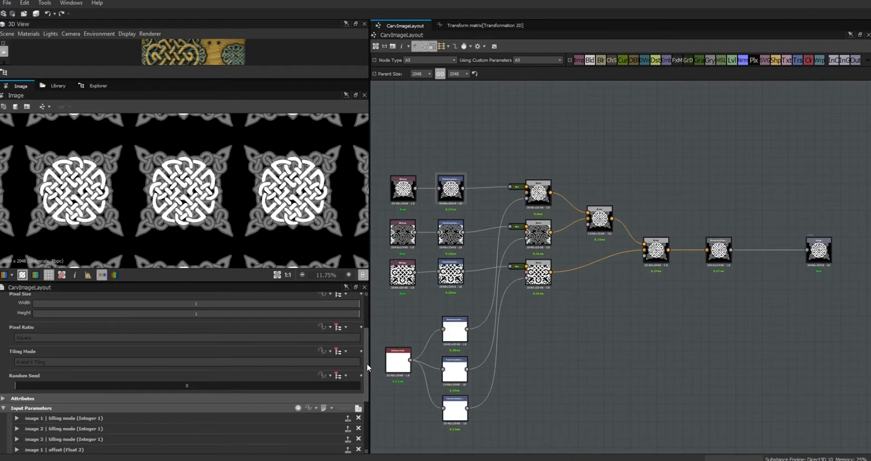
left_click_drag(367, 364, 371, 393)
left_click(358, 340)
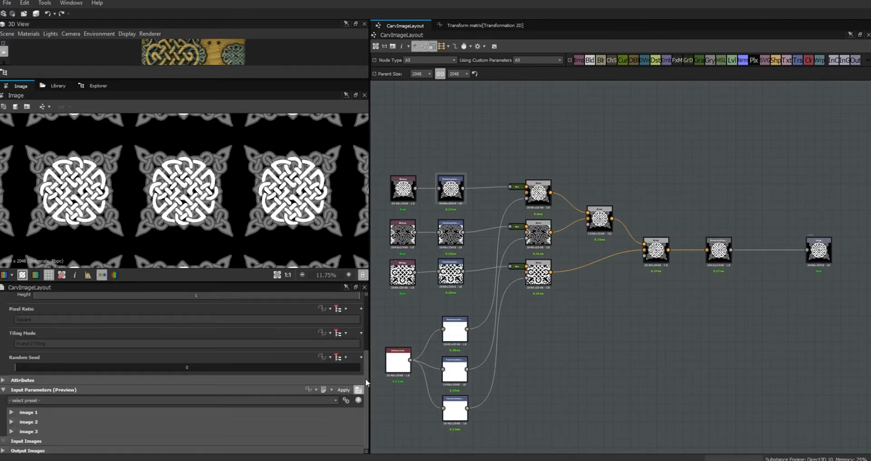
left_click(12, 412)
left_click_drag(366, 390, 366, 421)
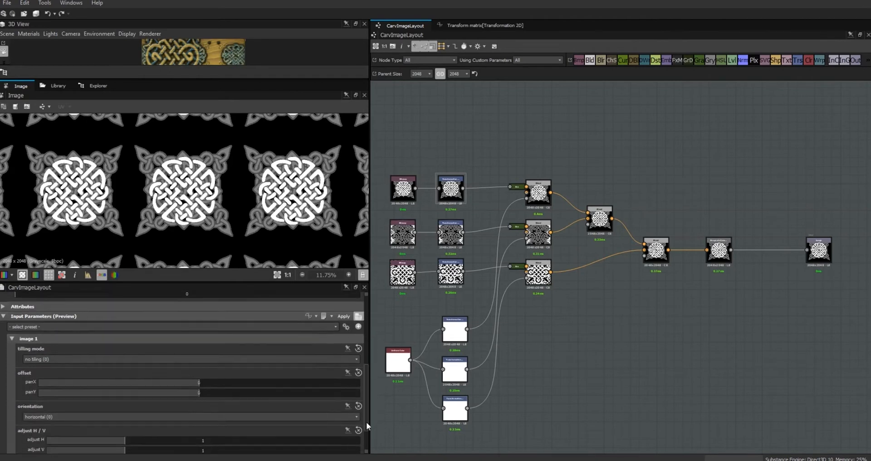
left_click_drag(111, 444, 310, 447)
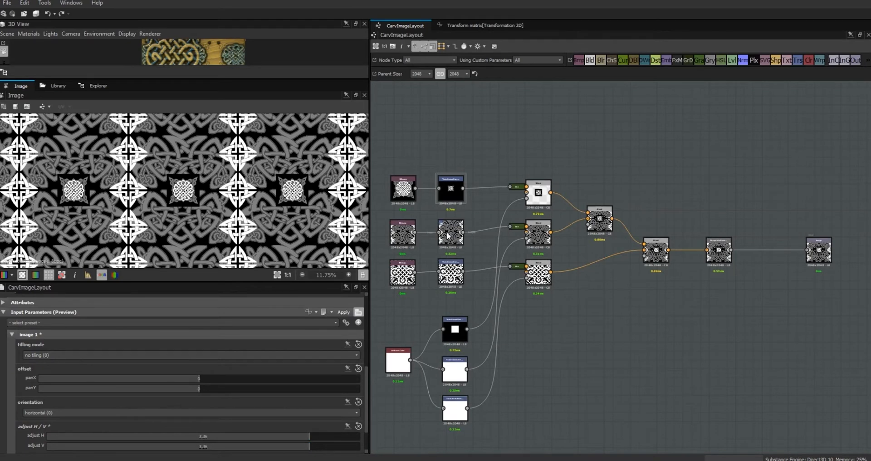
left_click(341, 355)
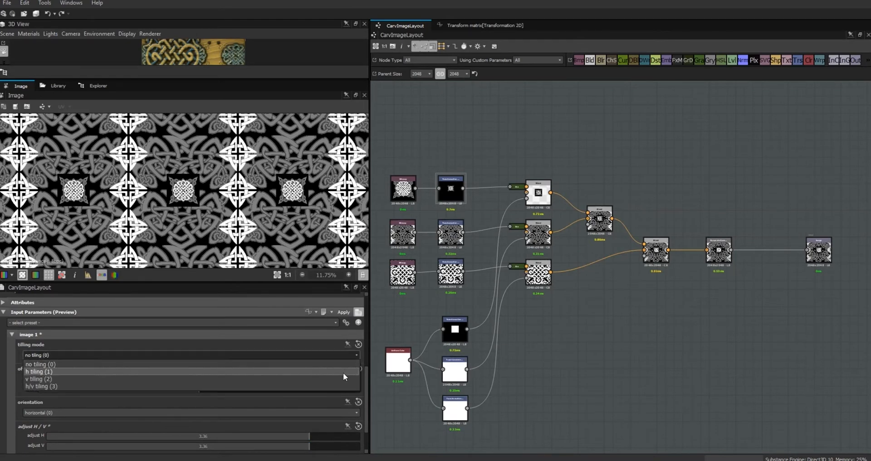
left_click(343, 372)
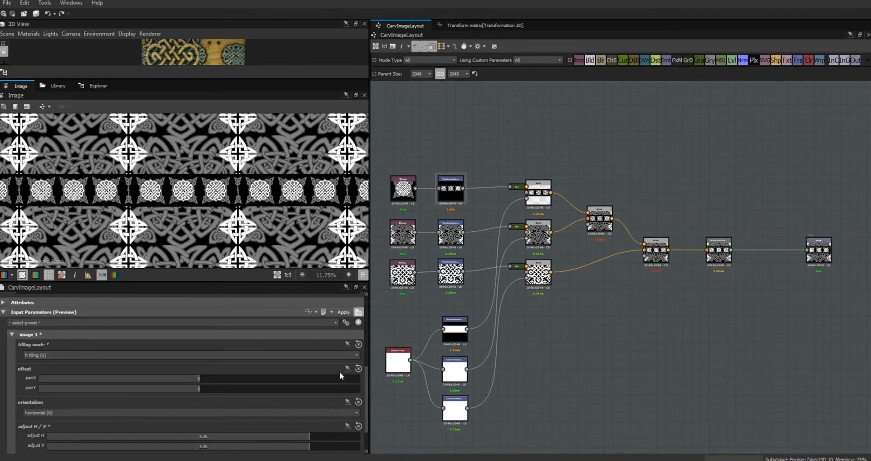
Step: Test image 2 in the preview with adjust H 1.76, adjust V 1.55 and v tiling
left_click(14, 336)
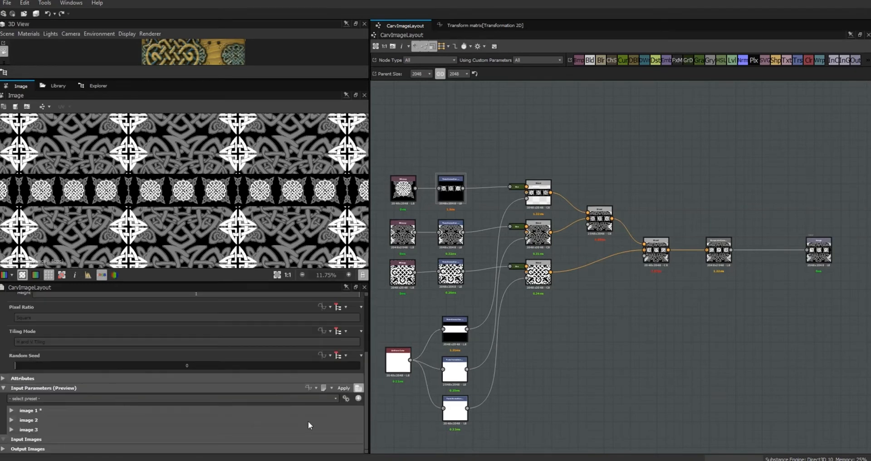
left_click(363, 403)
left_click_drag(367, 403, 368, 443)
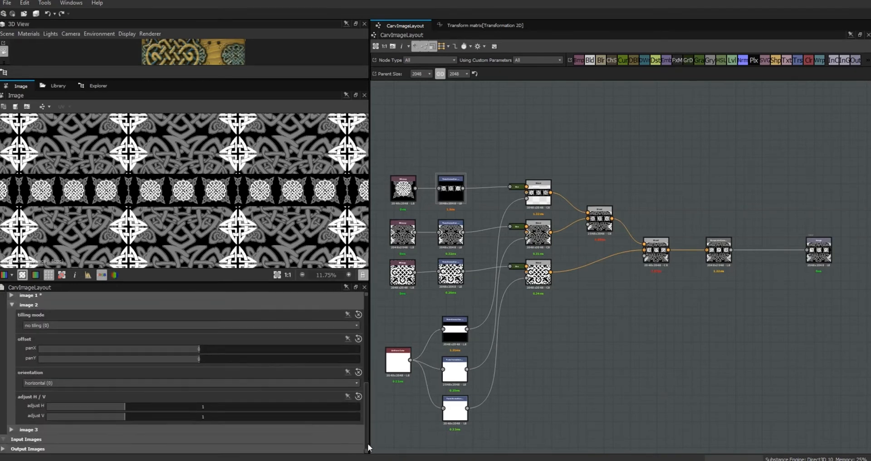
left_click_drag(114, 409, 168, 421)
left_click(357, 326)
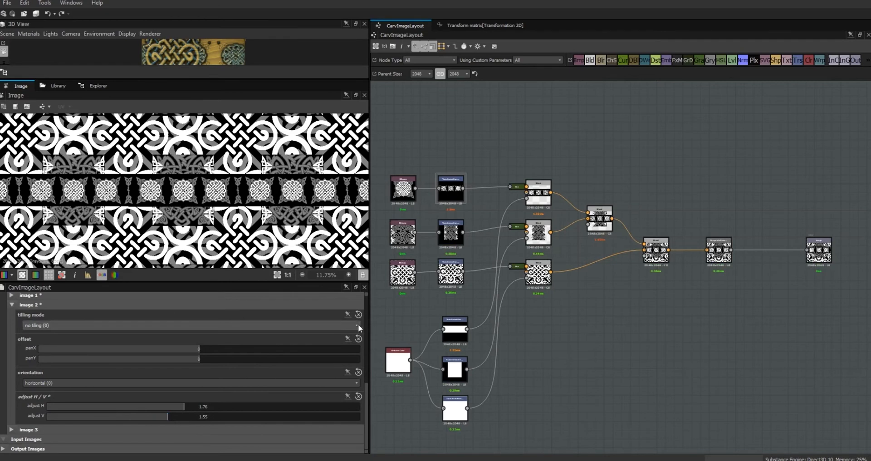
left_click(336, 349)
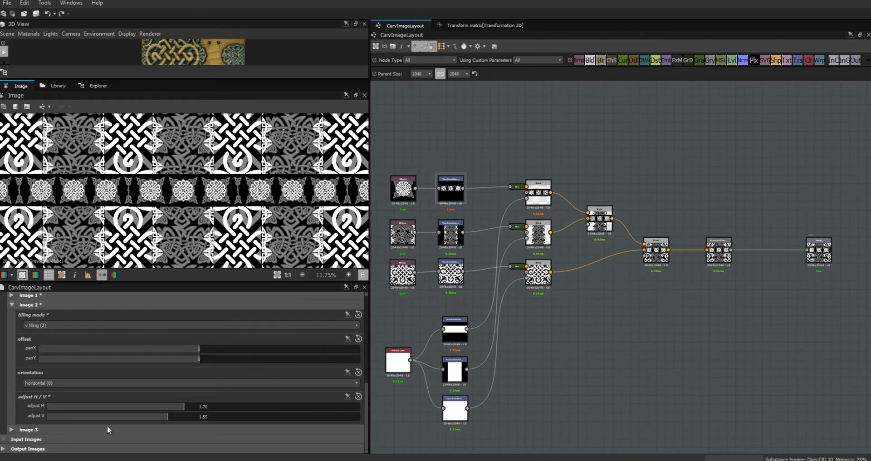
Step: Test image 3 in the preview with adjust H 1.5 and a panX offset of about 0.28
left_click(12, 430)
scroll(365, 410, "down", 1)
left_click_drag(365, 410, 369, 436)
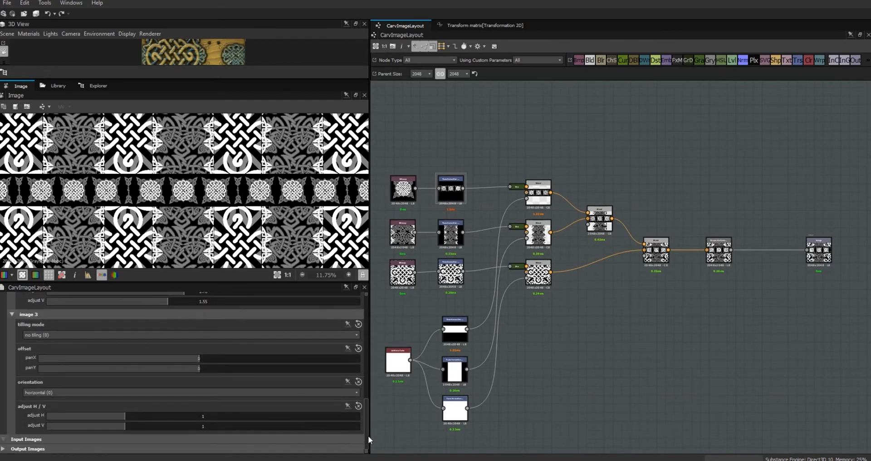
left_click_drag(124, 414, 163, 434)
left_click_drag(201, 358, 222, 365)
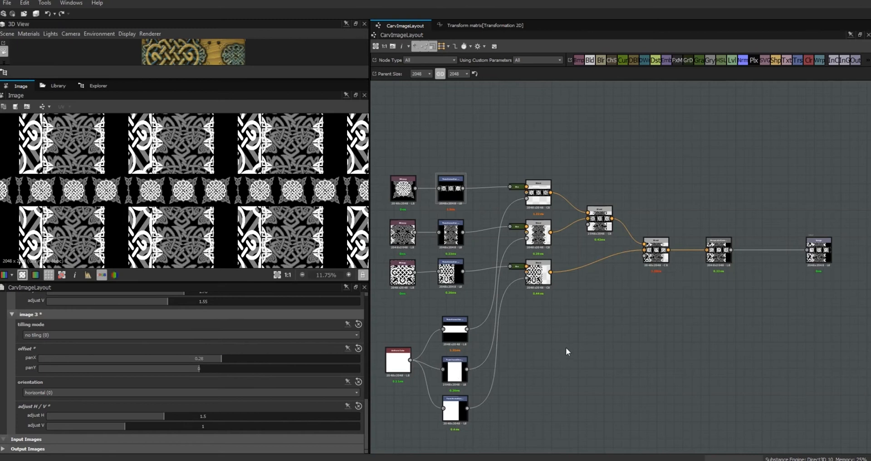
Step: Add a Grayscale Image Input node beside the bitmaps and place two copies of it below
middle_click_drag(552, 349, 729, 349)
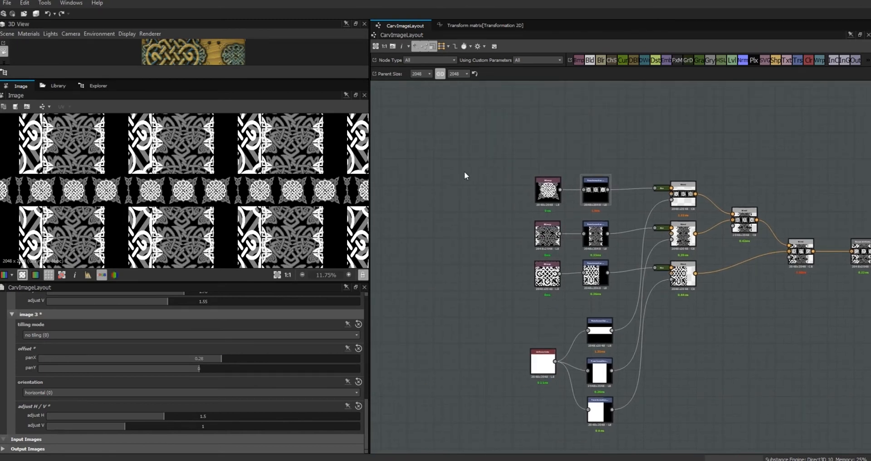
right_click(421, 152)
mouse_move(448, 157)
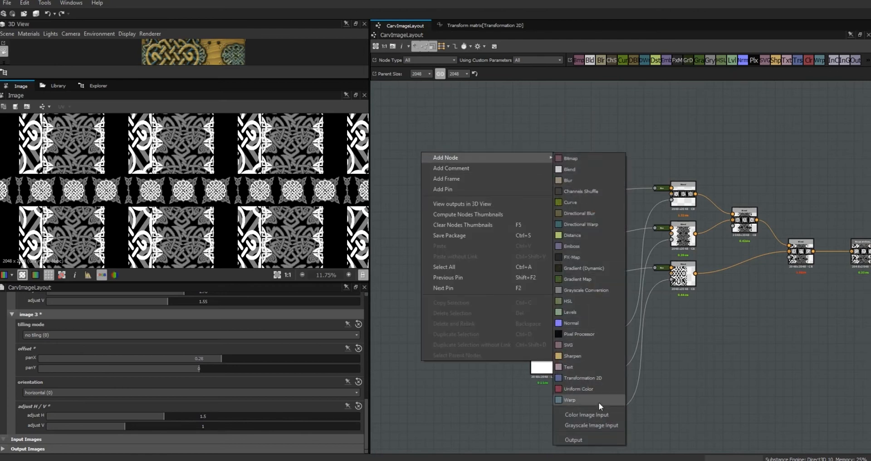
left_click(602, 429)
left_click_drag(432, 144, 451, 178)
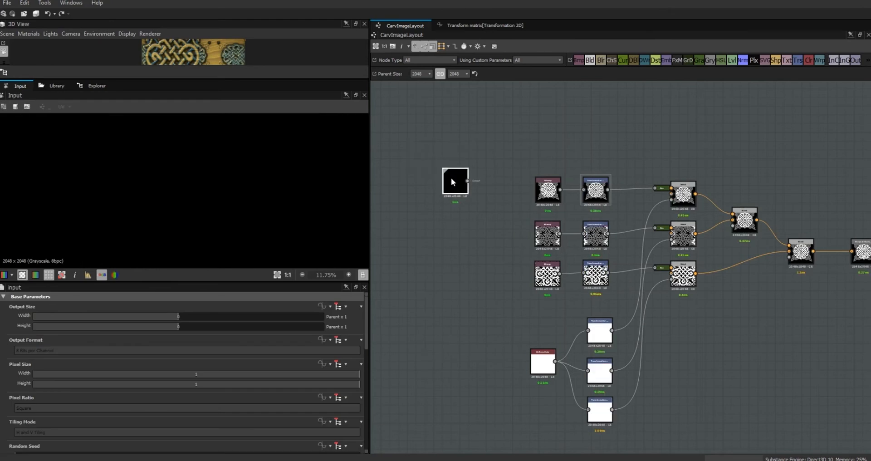
key("ctrl+v")
left_click_drag(624, 268, 454, 276)
Step: Add a usage entry to the first input node and enter image 1 as its identifier and label
left_click(448, 185)
left_click_drag(366, 343, 366, 445)
left_click(359, 417)
left_click(334, 404)
left_click(314, 444)
left_click_drag(367, 416, 373, 367)
left_click_drag(45, 371, 6, 349)
type("imag")
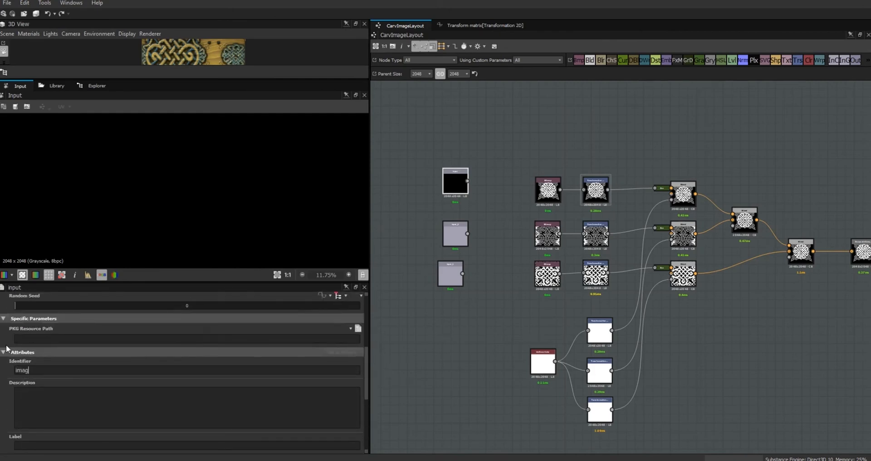
type("e 1")
key("Tab")
Step: Replace the two unnamed input copies with two duplicates of the image 1 input, stacked below it
left_click_drag(491, 209, 424, 290)
key("Delete")
left_click(456, 182)
key("ctrl+c")
key("ctrl+v")
left_click_drag(620, 270, 455, 229)
key("ctrl+v")
left_click_drag(620, 272, 457, 270)
Step: Check the identifiers and labels of the two duplicated input nodes
double_click(455, 228)
double_click(453, 226)
left_click(448, 230)
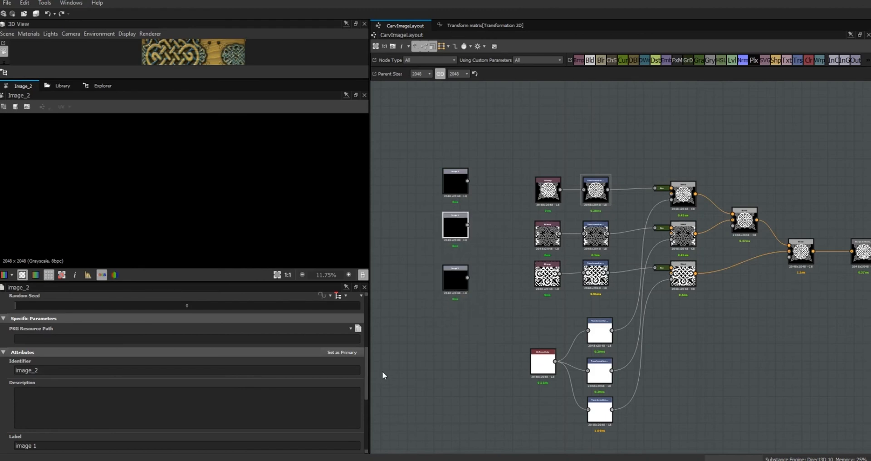
double_click(456, 278)
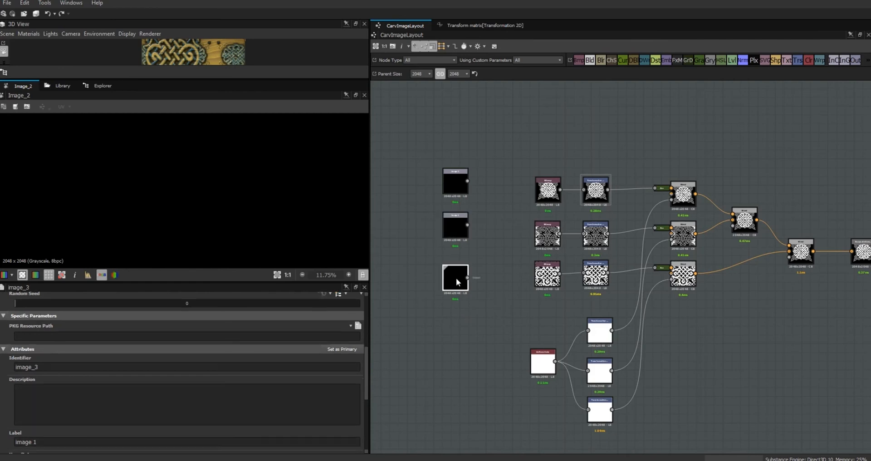
left_click(486, 358)
Step: Connect the three image input nodes to the matching Transformation 2D nodes in place of the bitmaps
left_click_drag(548, 186, 467, 181)
left_click_drag(583, 234, 467, 225)
left_click_drag(583, 273, 468, 277)
left_click_drag(503, 158, 471, 271)
Step: Delete the three Bitmap nodes and move the three image input nodes into their place
left_click(535, 186)
left_click(548, 234, "ctrl")
left_click(549, 278, "ctrl")
key("Delete")
left_click_drag(447, 166, 490, 292)
left_click_drag(468, 285, 530, 285)
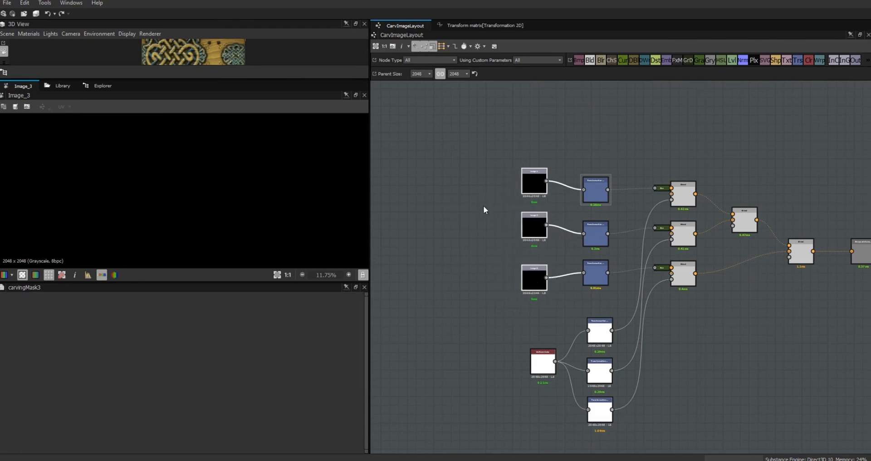
Step: Save the unsaved package as CarvImageLayout.sbs in the UdemyWoodSeries folder
left_click(96, 85)
left_click(36, 153)
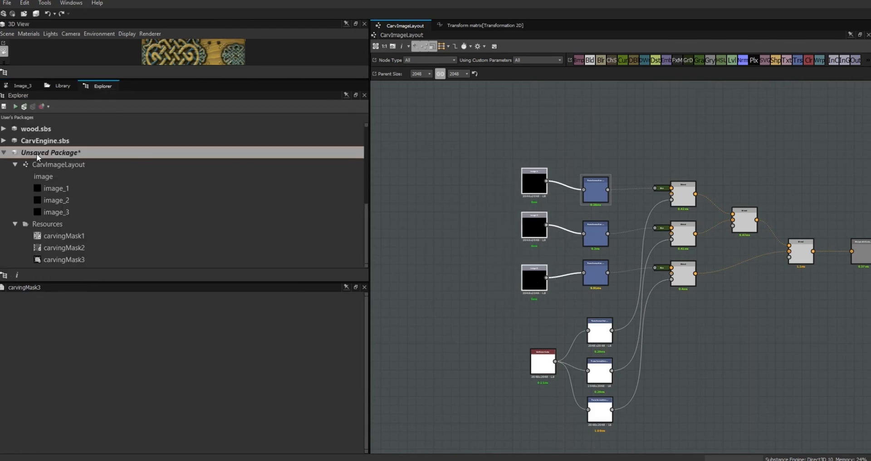
key("ctrl+s")
left_click(328, 256)
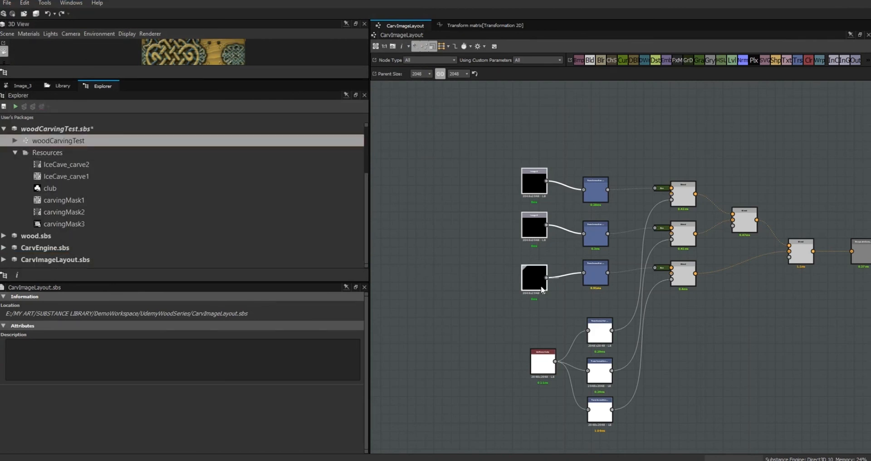
Step: Open the woodCarvingTest graph from the woodCarvingTest.sbs package
double_click(76, 142)
left_click_drag(525, 185, 524, 173)
left_click_drag(596, 299, 583, 280)
scroll(629, 345, "down", 2)
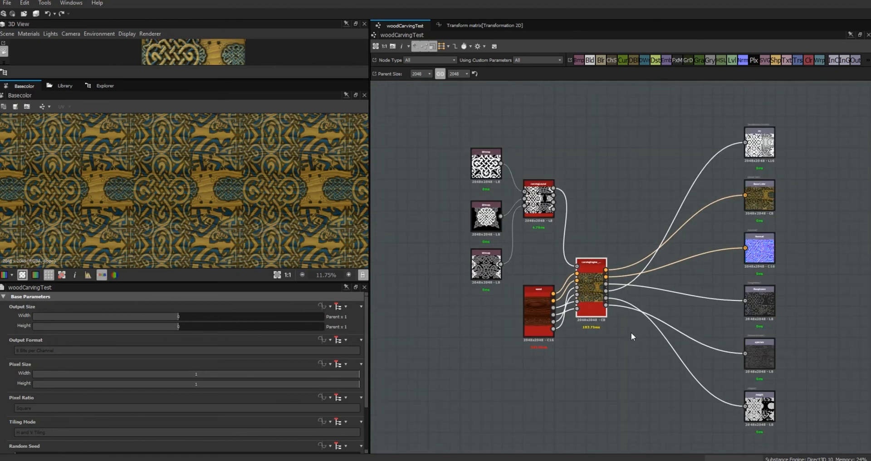